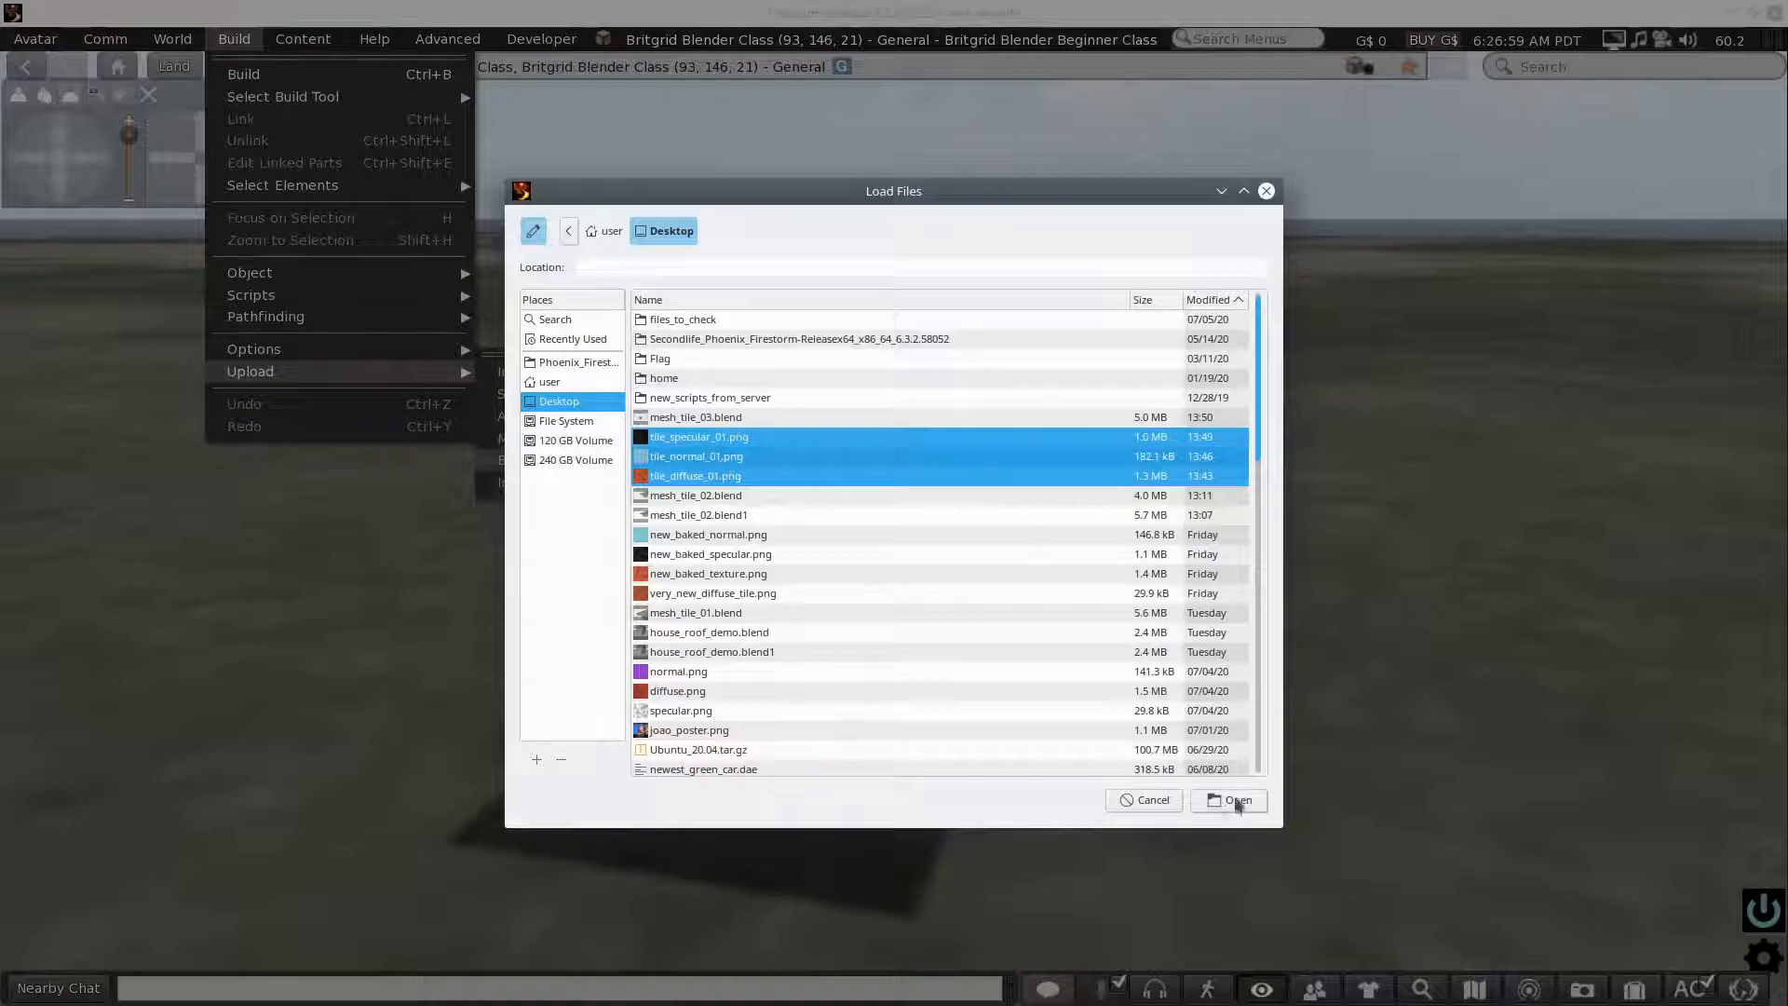
- Upload tile_specular_01.png, tile_normal_01.png and tile_diffuse_01.png, and move the Inventory window clear of the white slab
left_click(1231, 799)
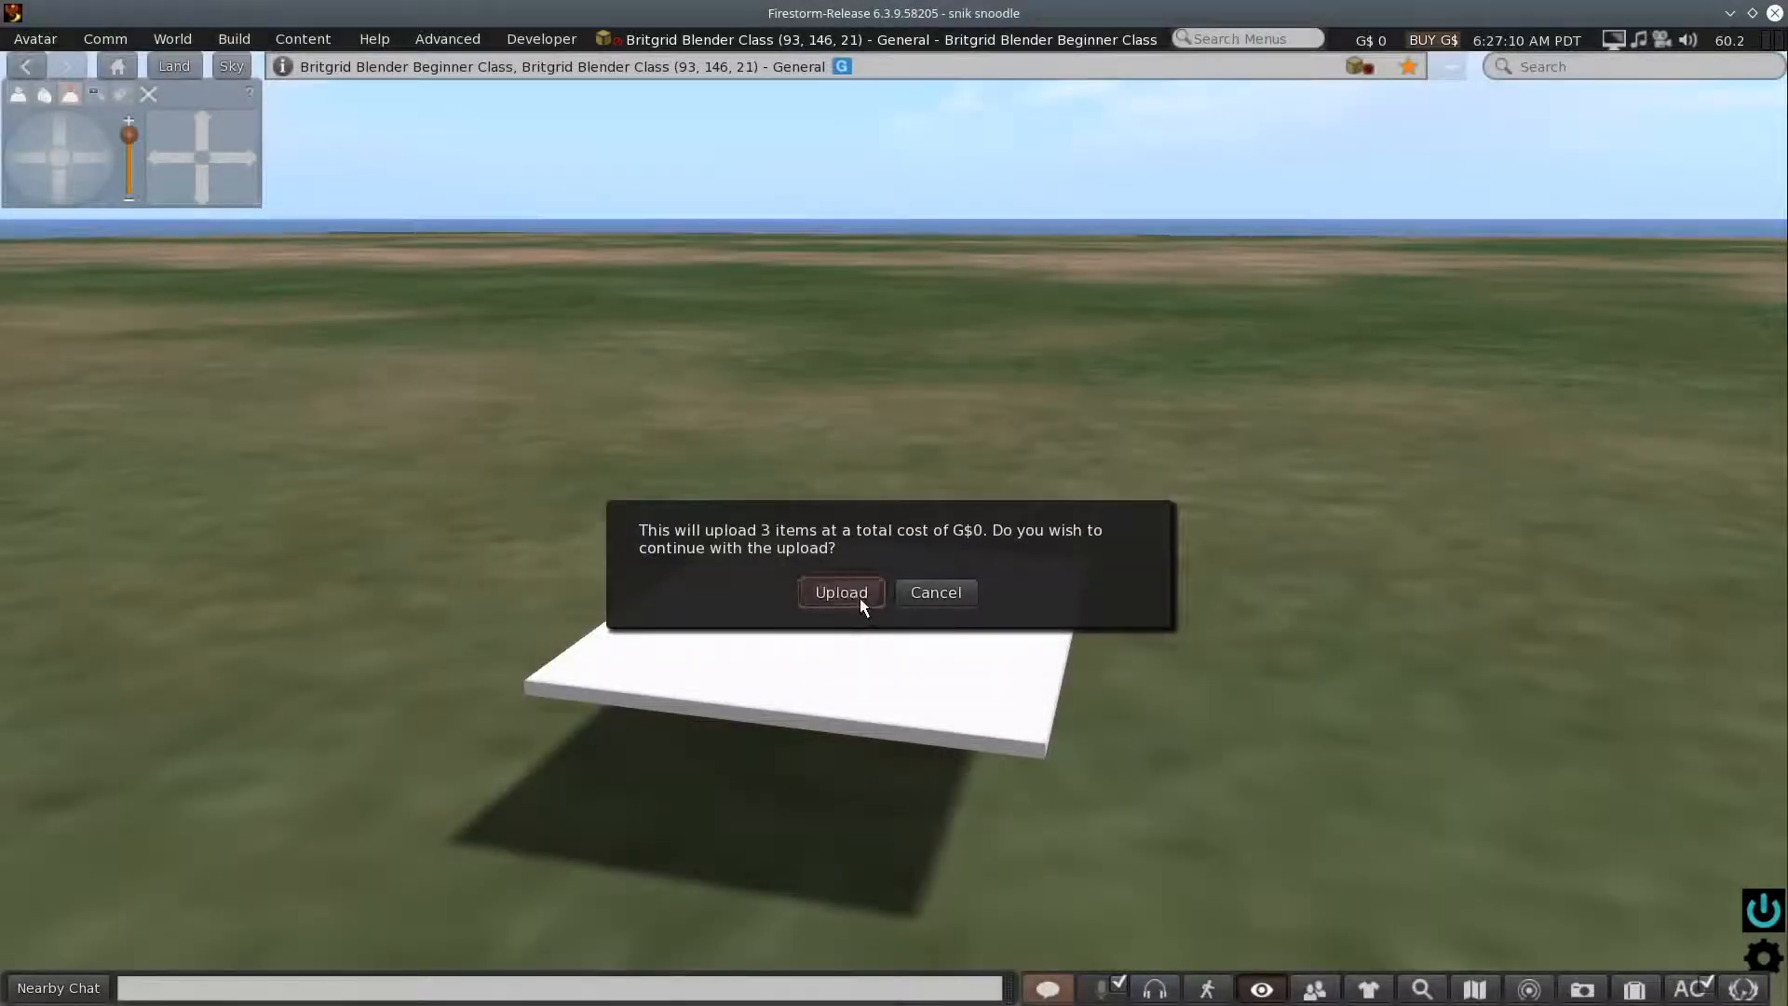
left_click(841, 592)
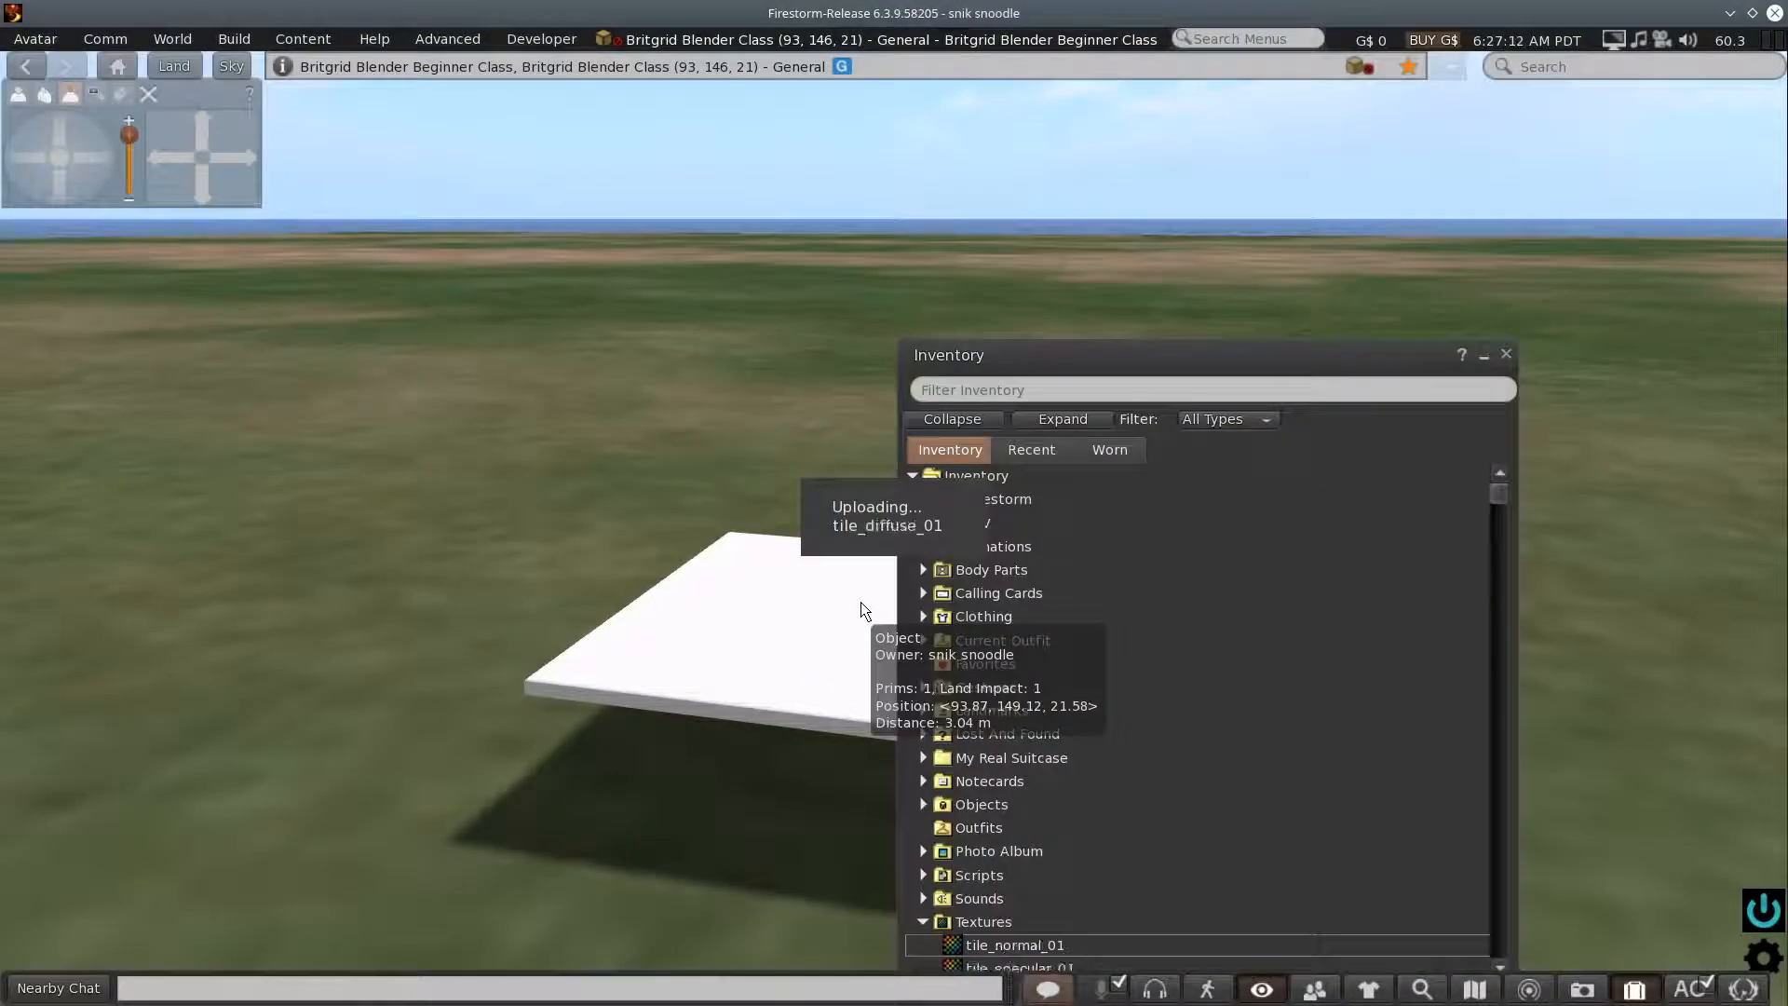
left_click_drag(1170, 362, 1406, 166)
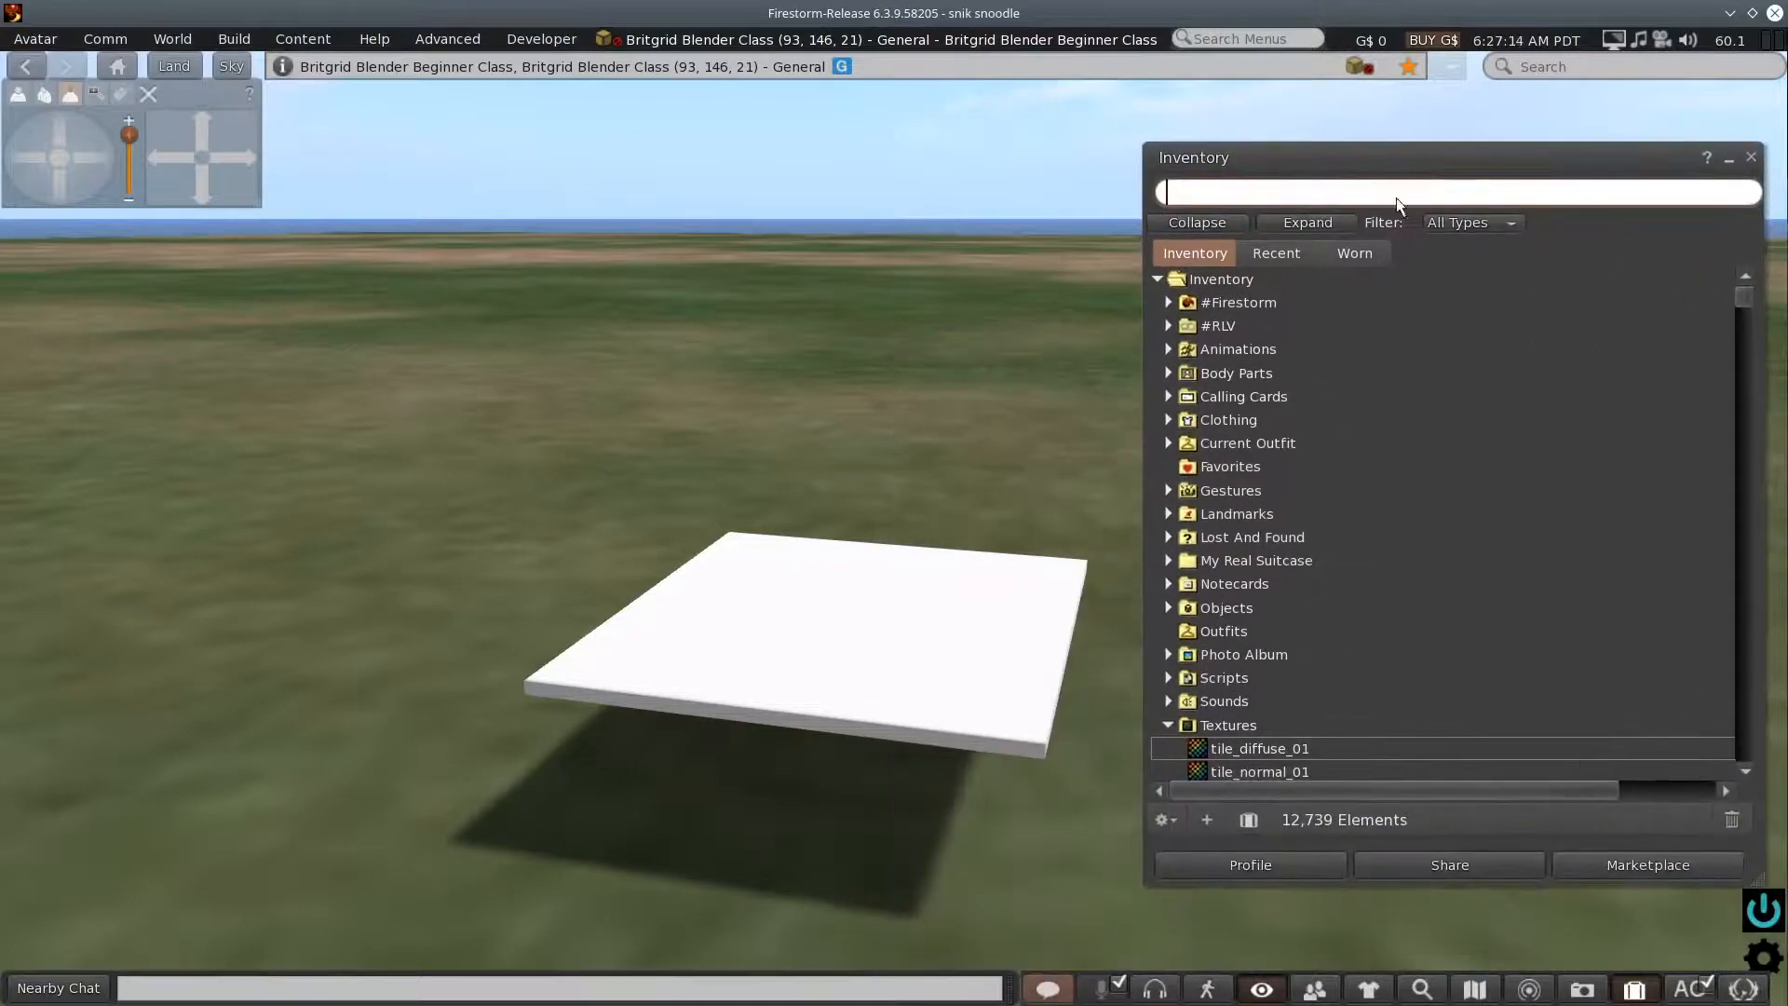
scroll(1399, 646, "down", 2)
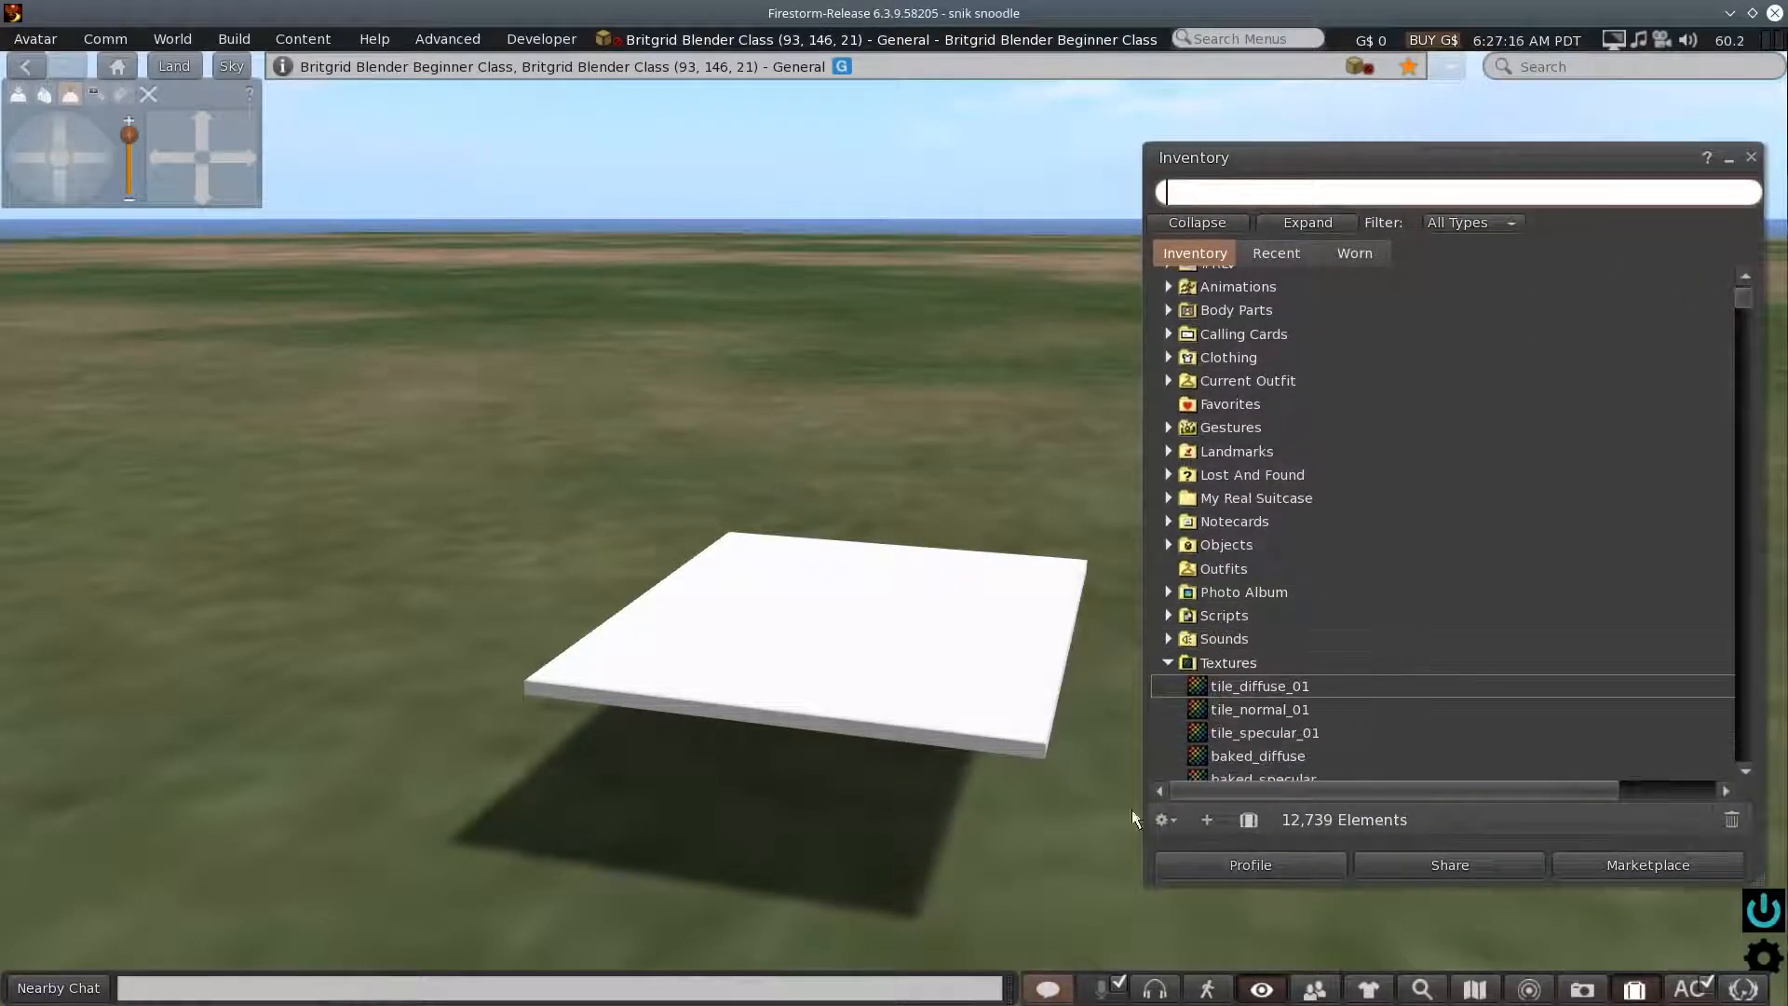
- Edit the white slab and apply tile_diffuse_01 as the diffuse texture of its top face only
scroll(996, 840, "up", 5)
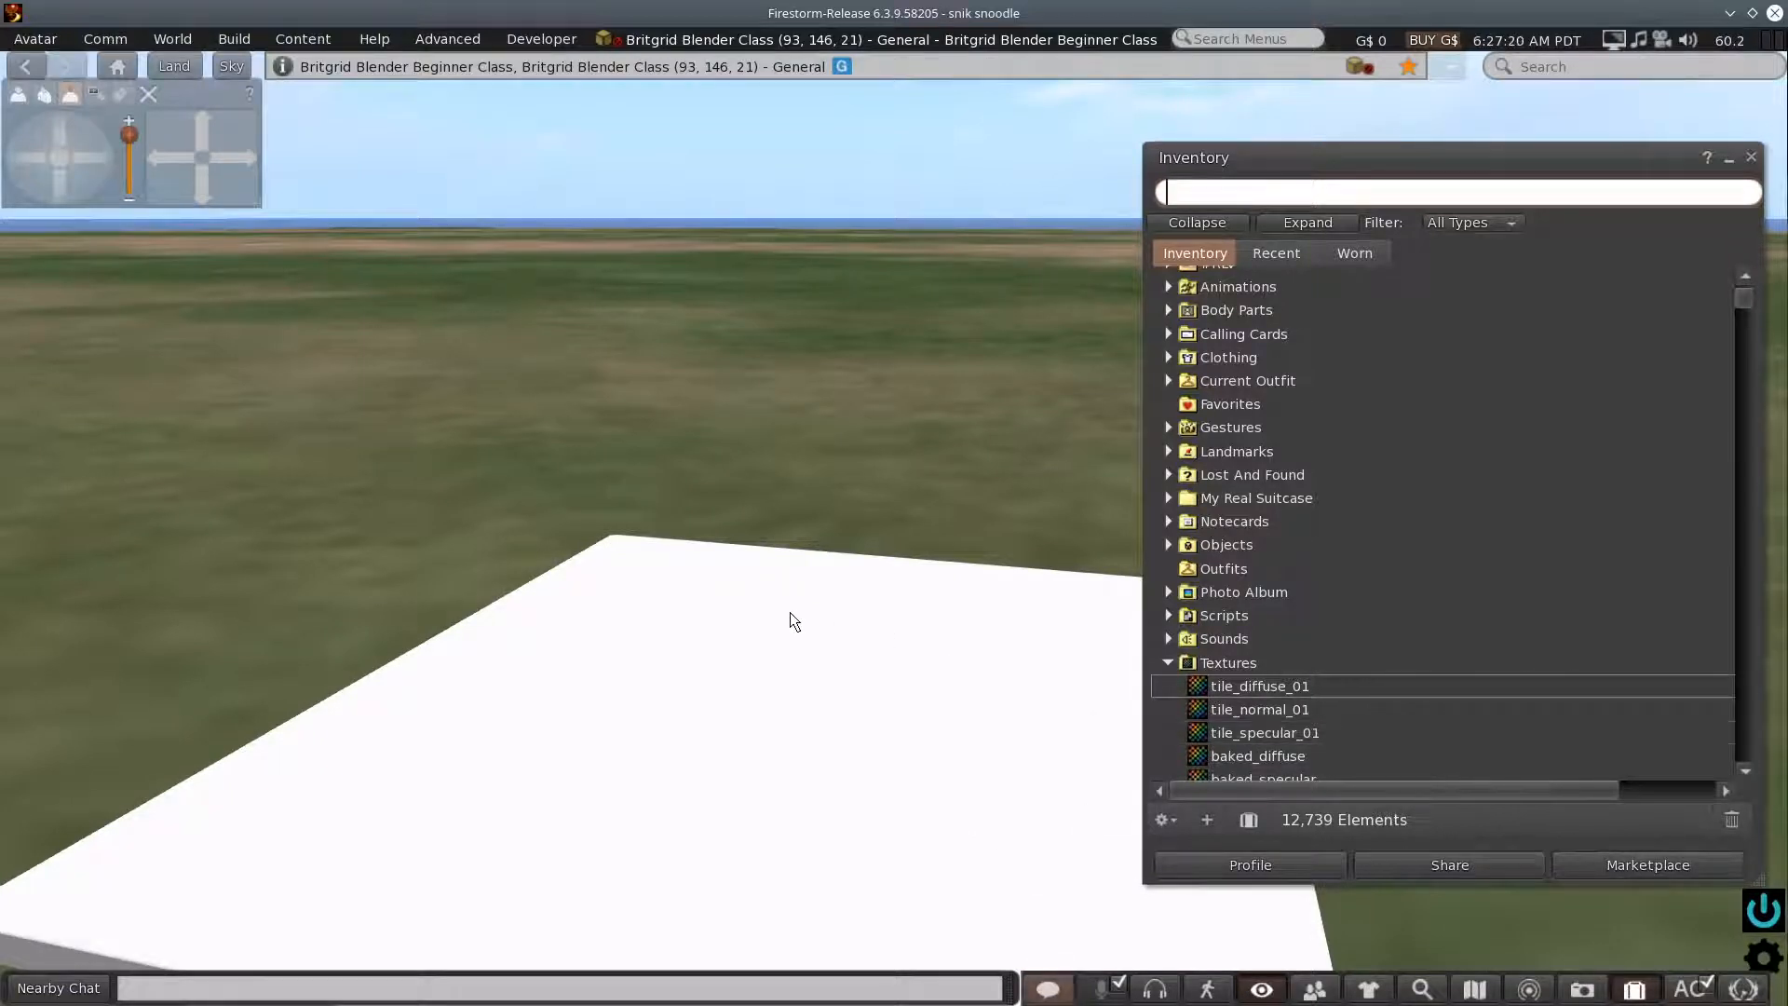
scroll(794, 621, "down", 3)
right_click(774, 635)
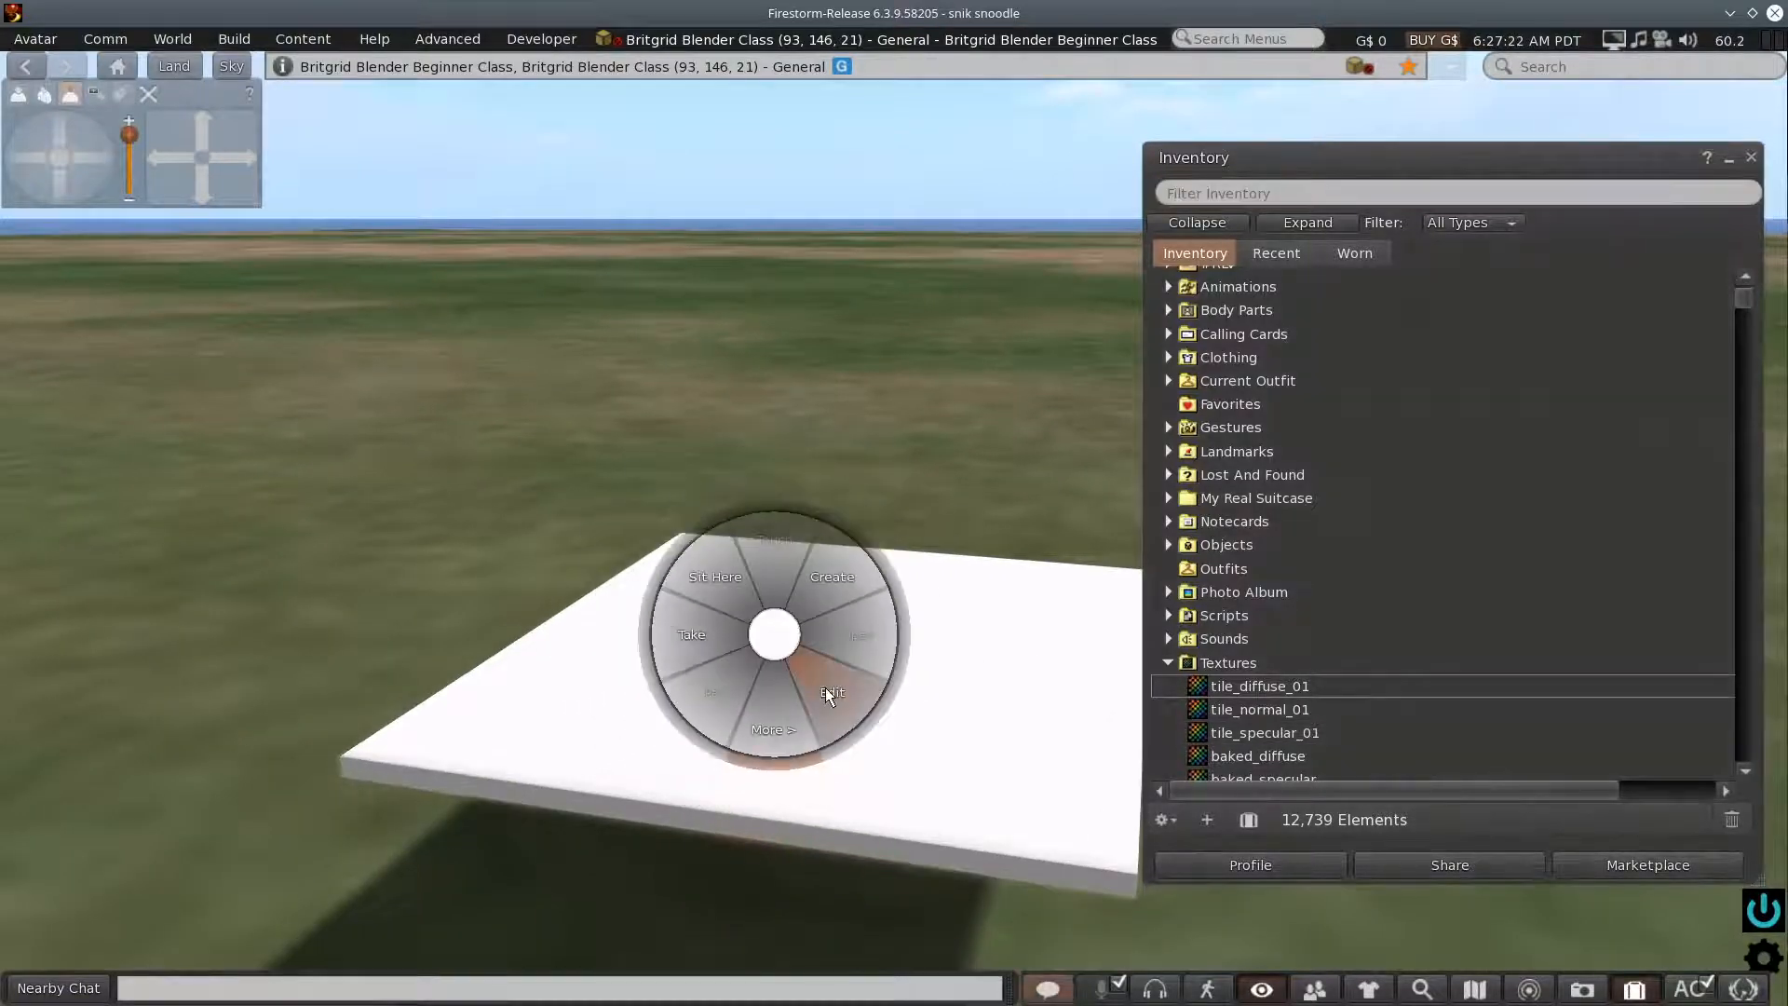
left_click(825, 691)
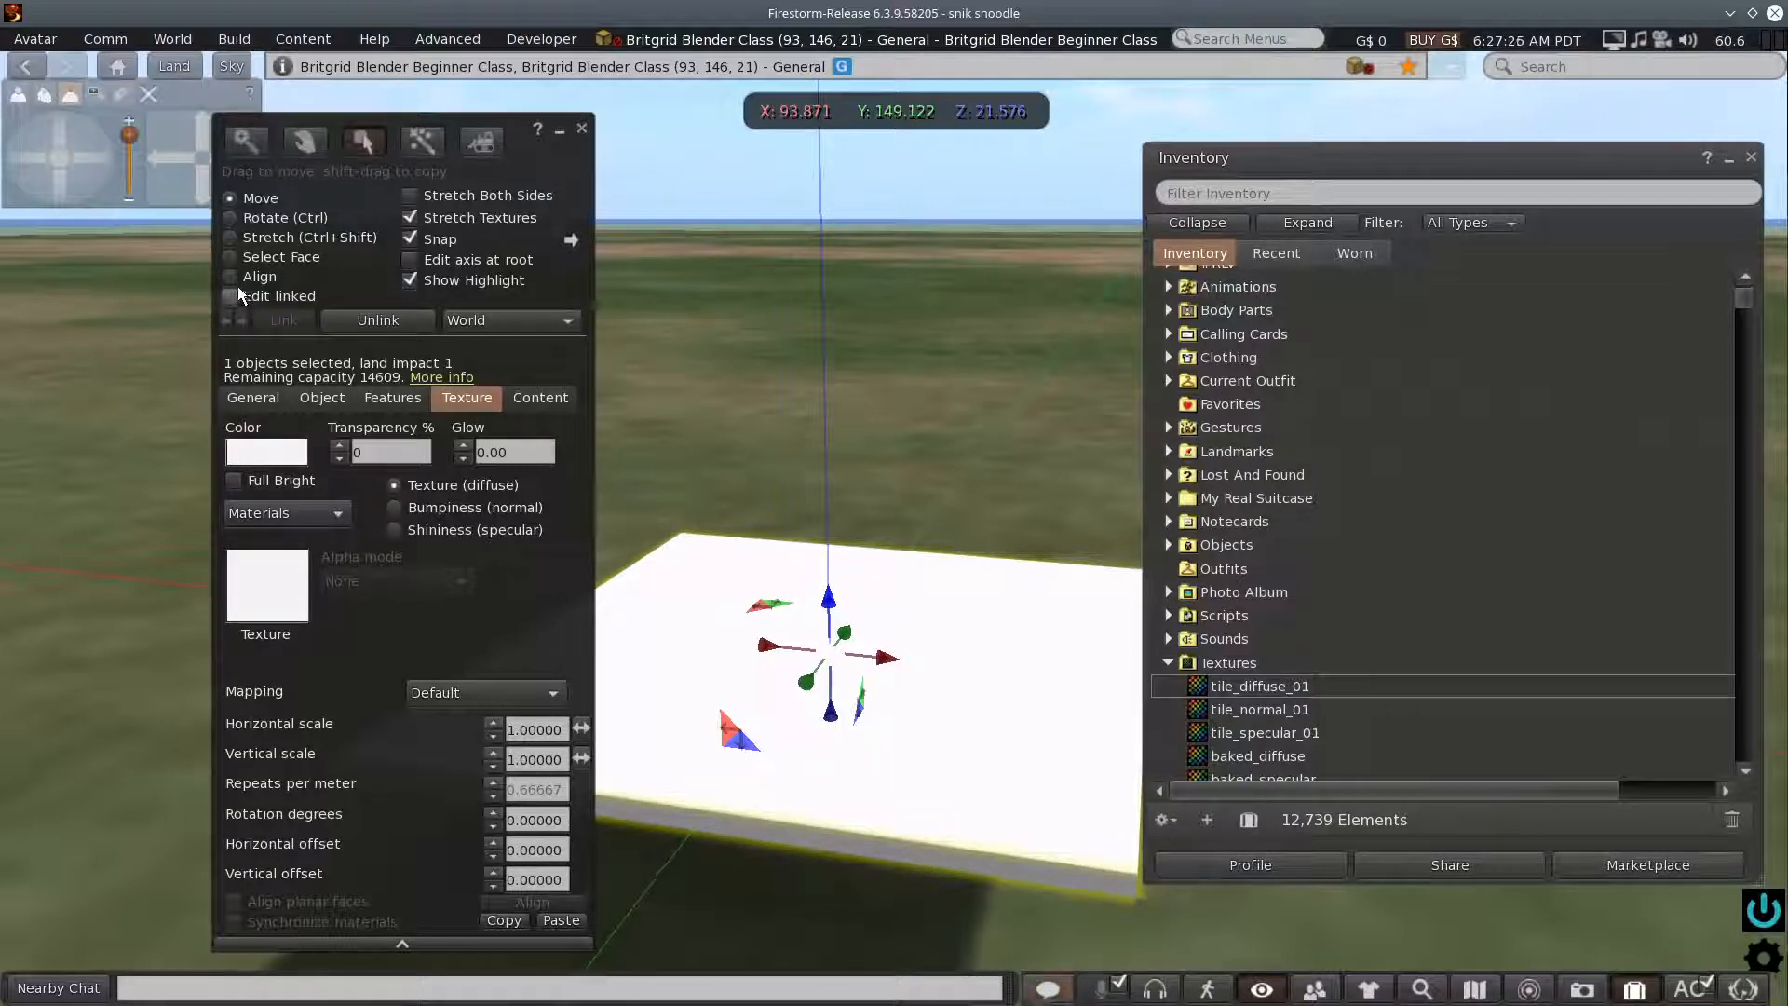
left_click(229, 257)
left_click(843, 712)
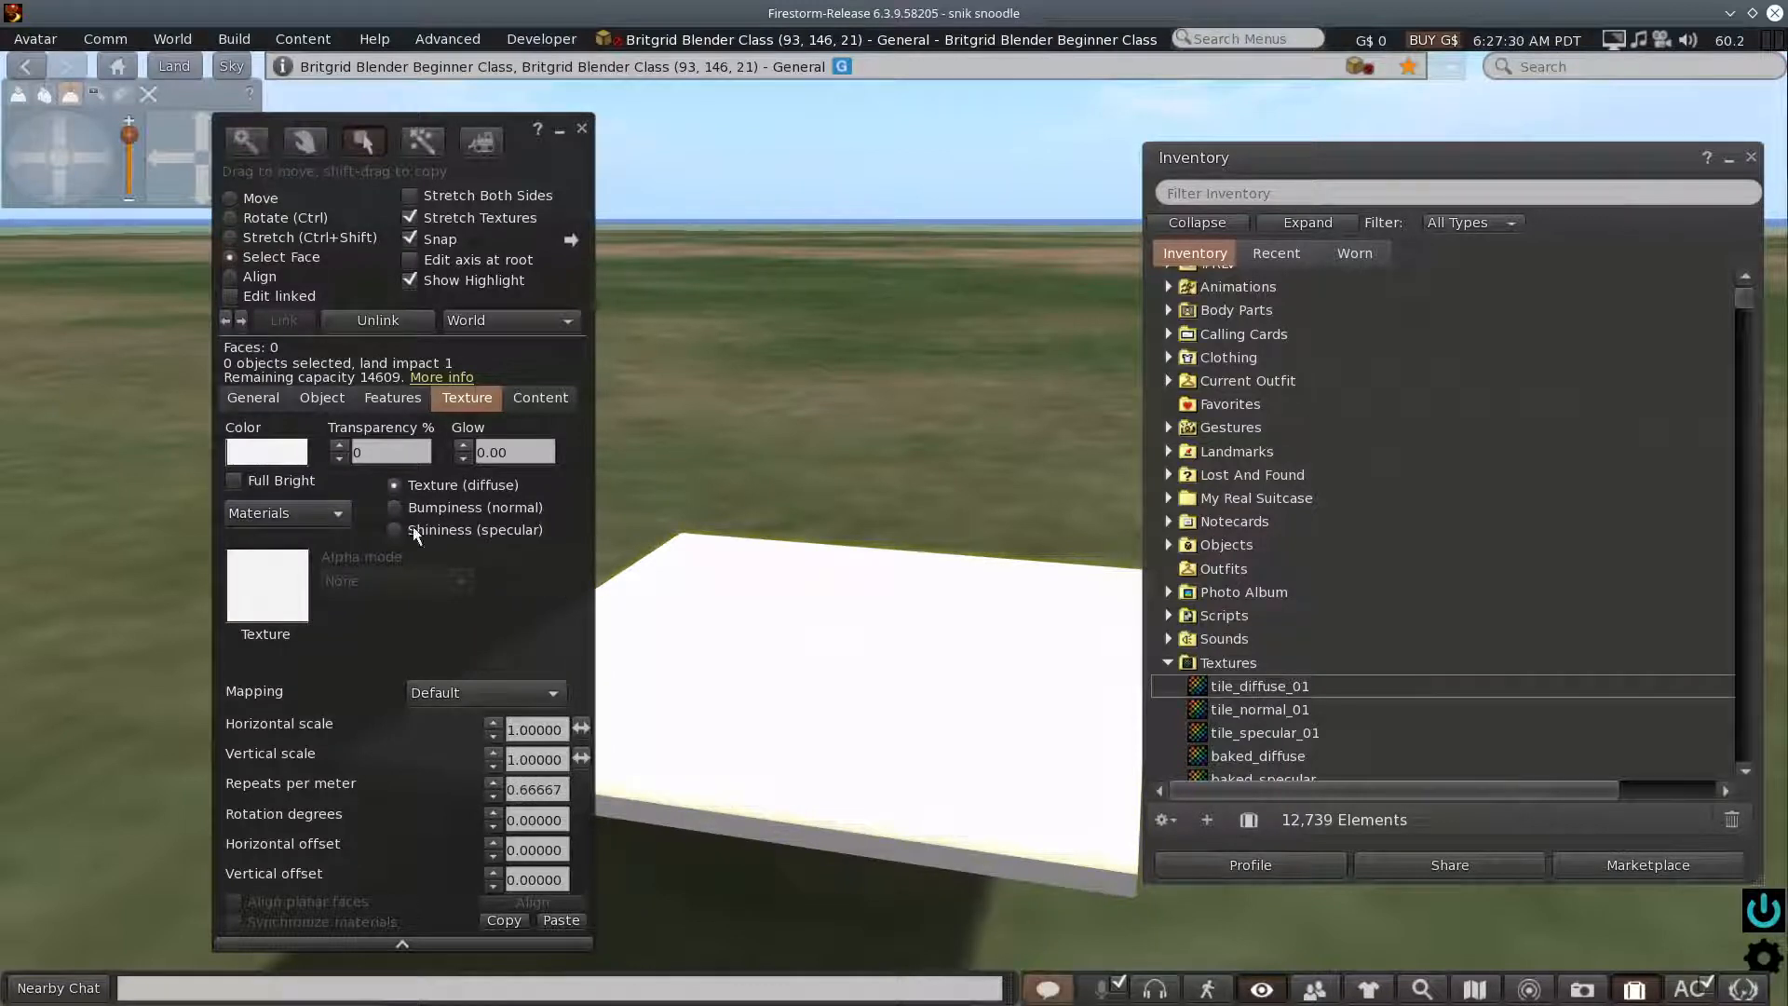
left_click(1201, 694)
left_click_drag(1194, 694, 657, 652)
left_click_drag(261, 592, 261, 592)
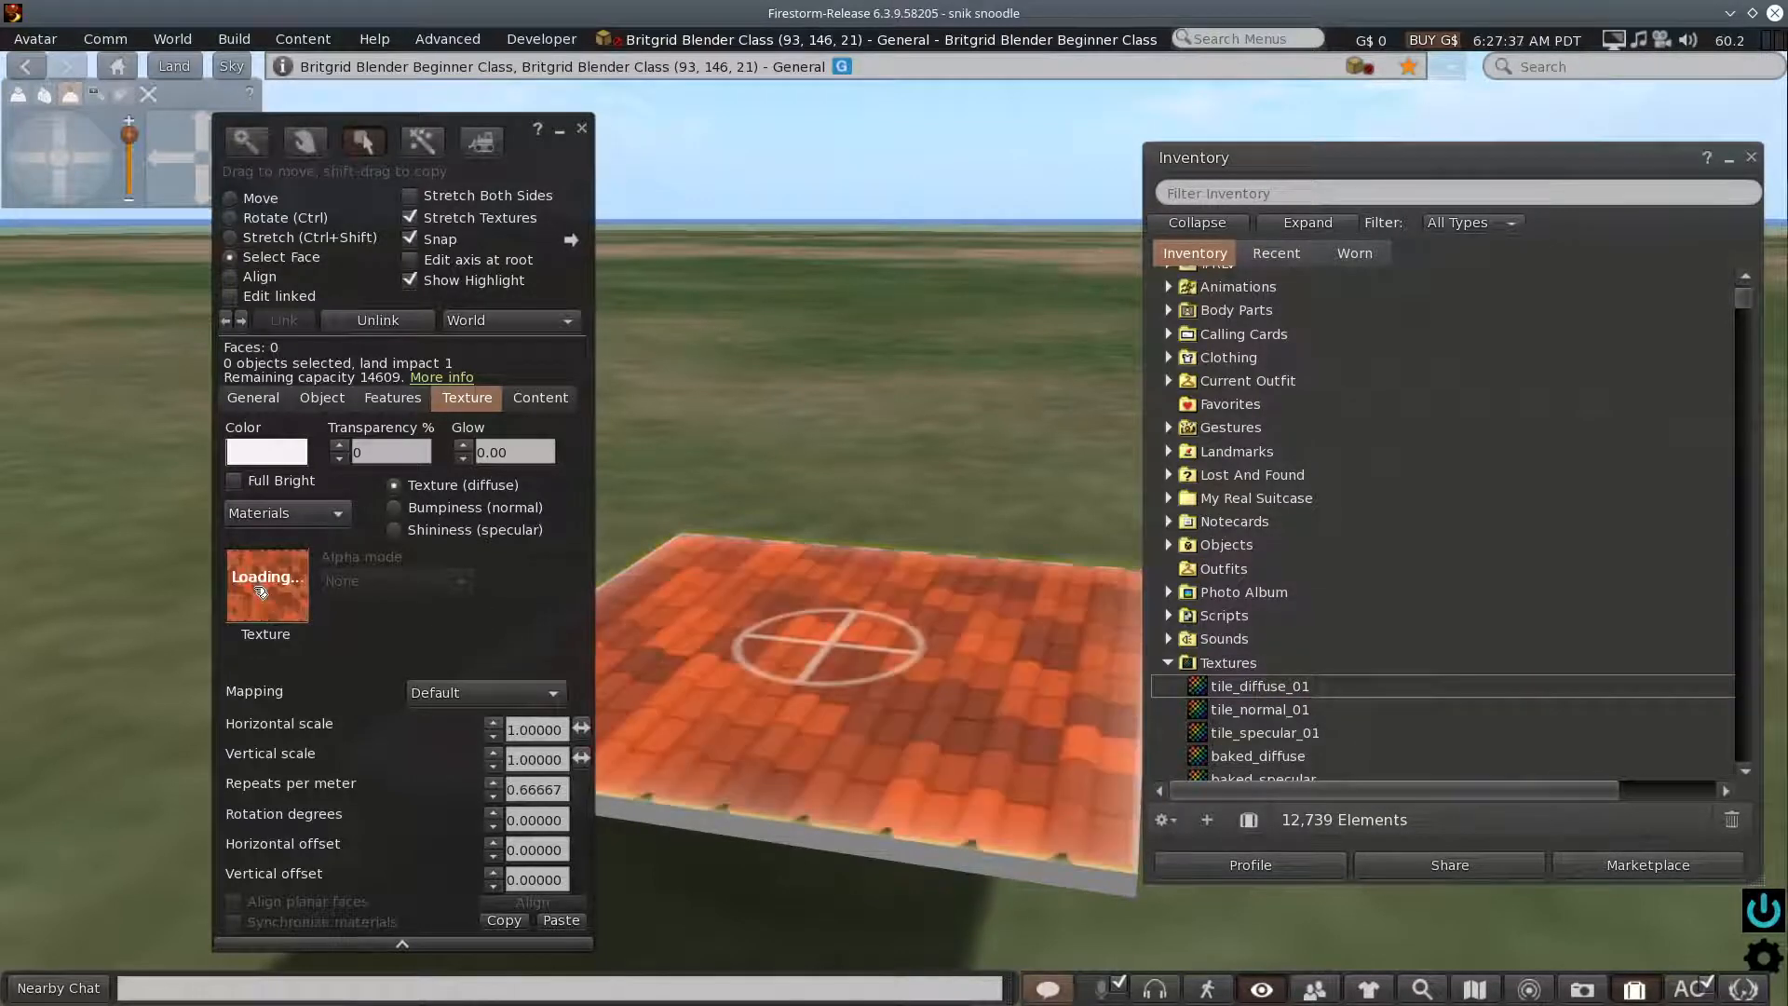
- Set the vertical scale of the top face's diffuse texture to 0.9
left_click(56, 136)
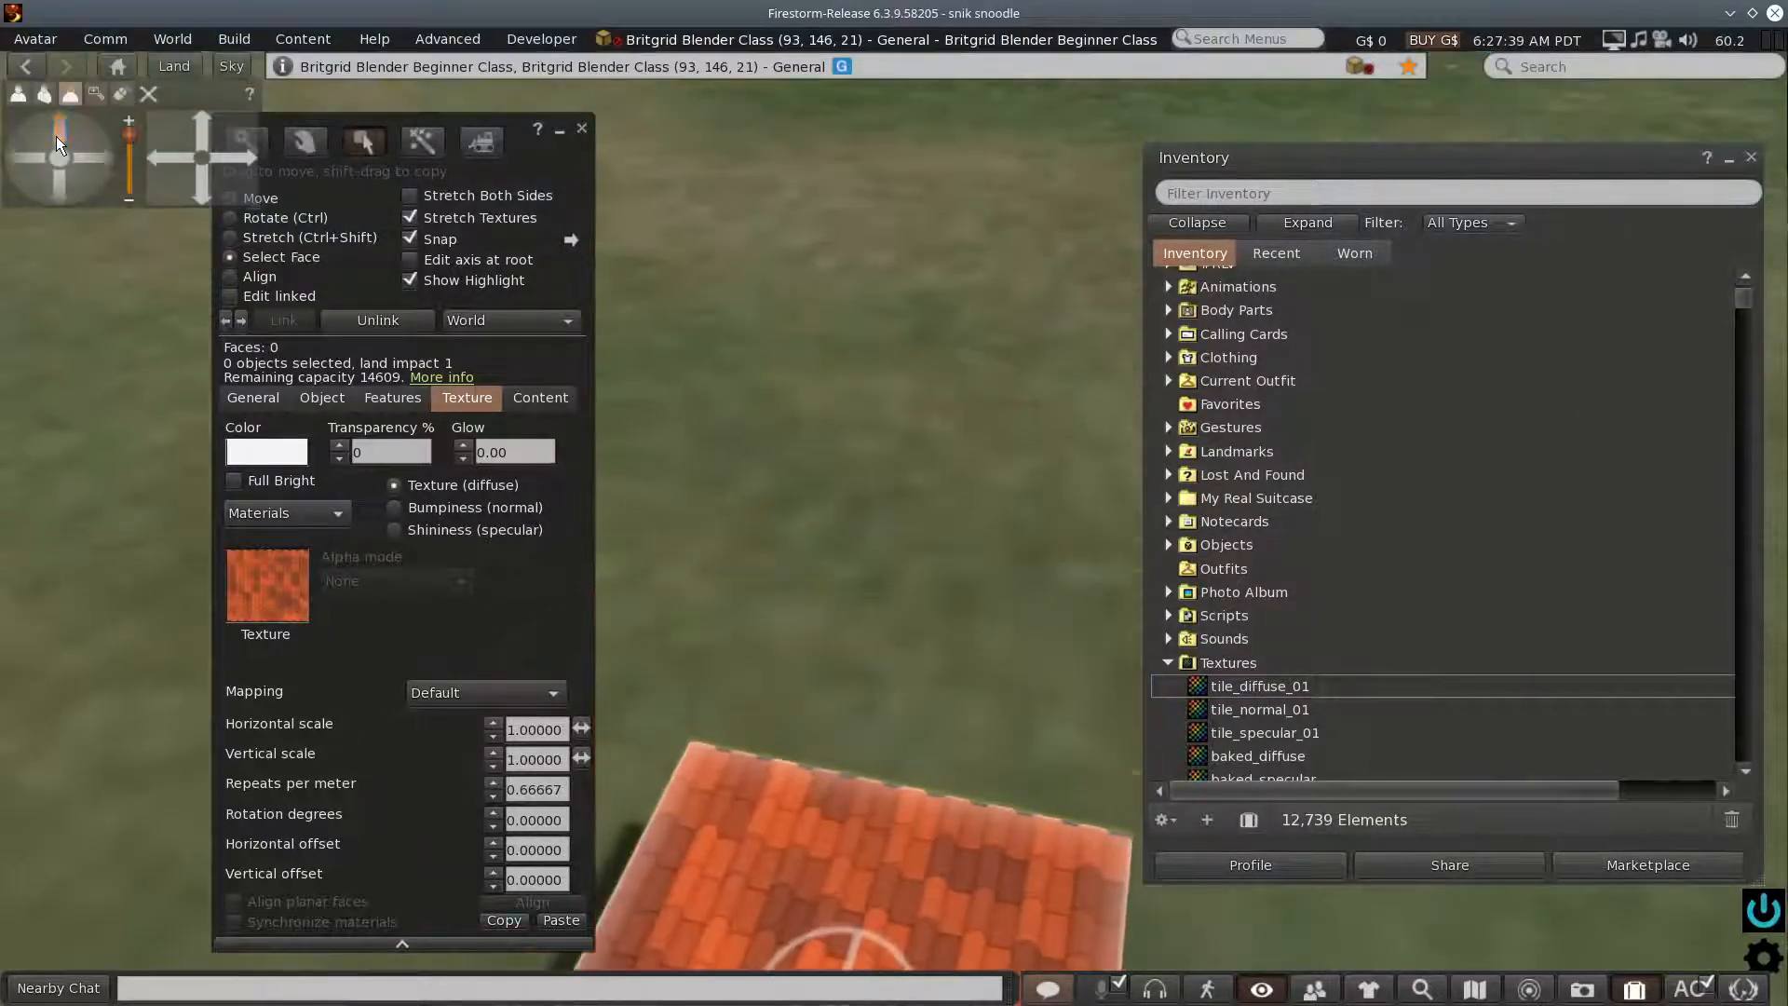
left_click(891, 843, "alt")
scroll(878, 547, "up", 2, "alt")
scroll(878, 547, "down", 1, "alt")
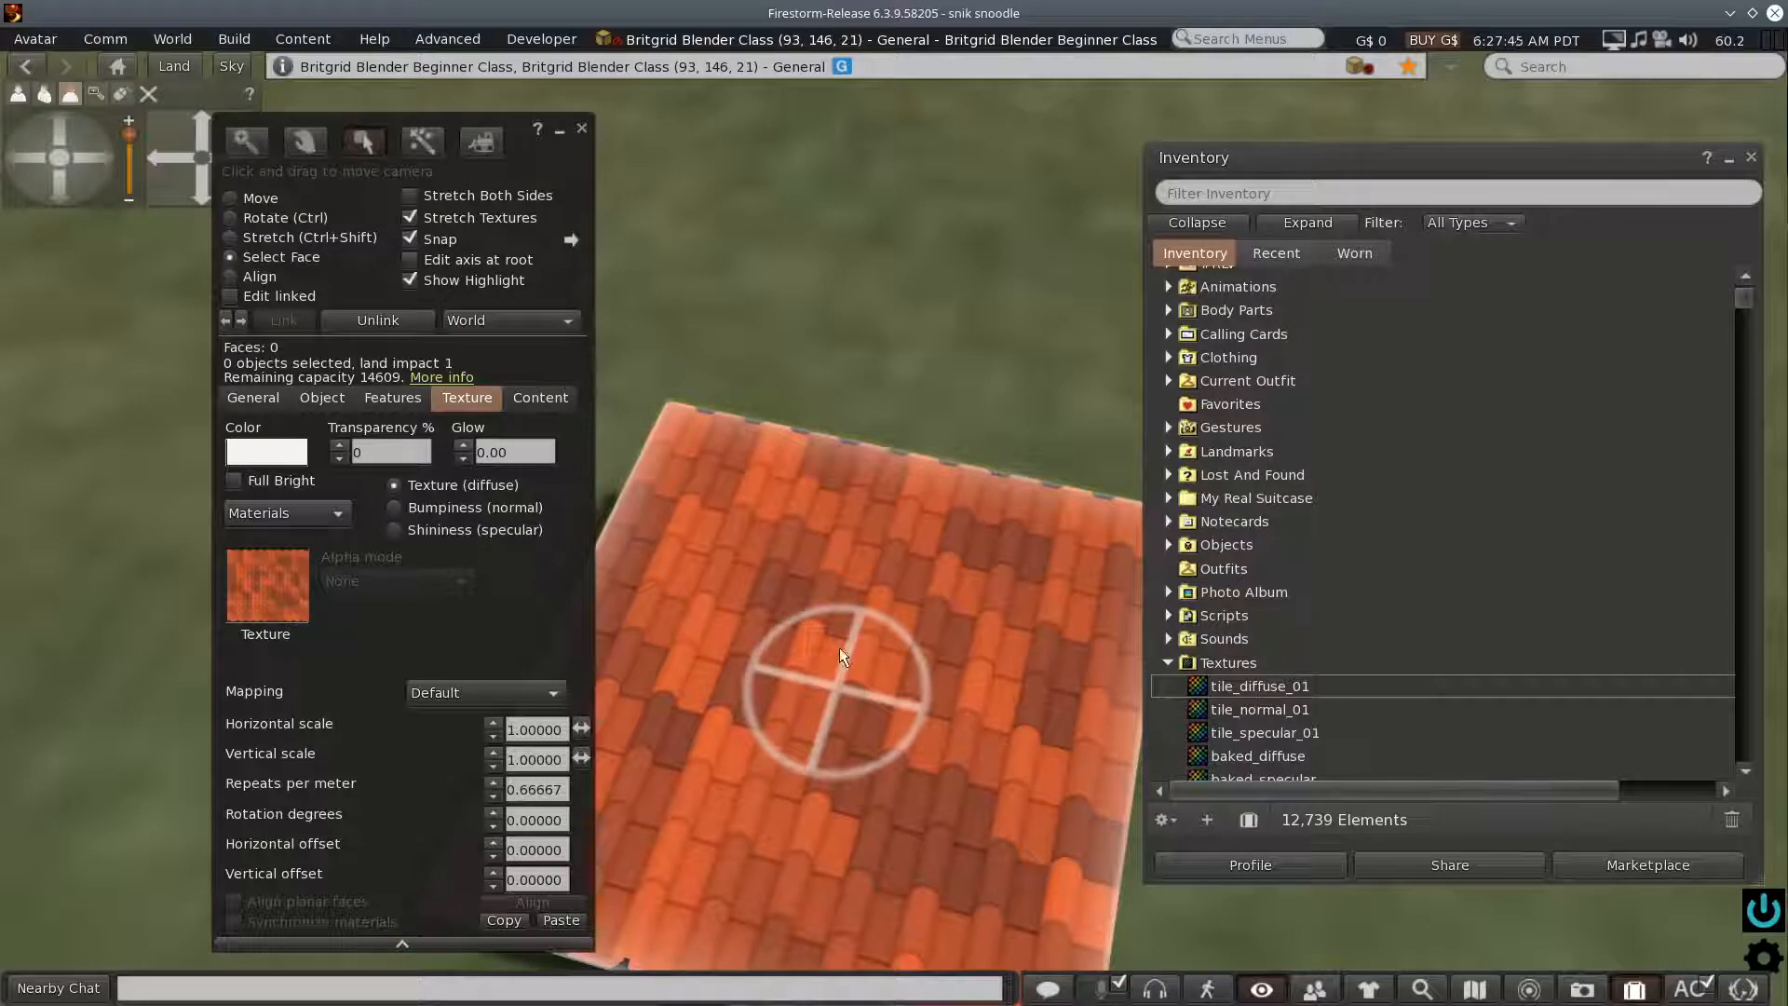
scroll(805, 372, "down", 1)
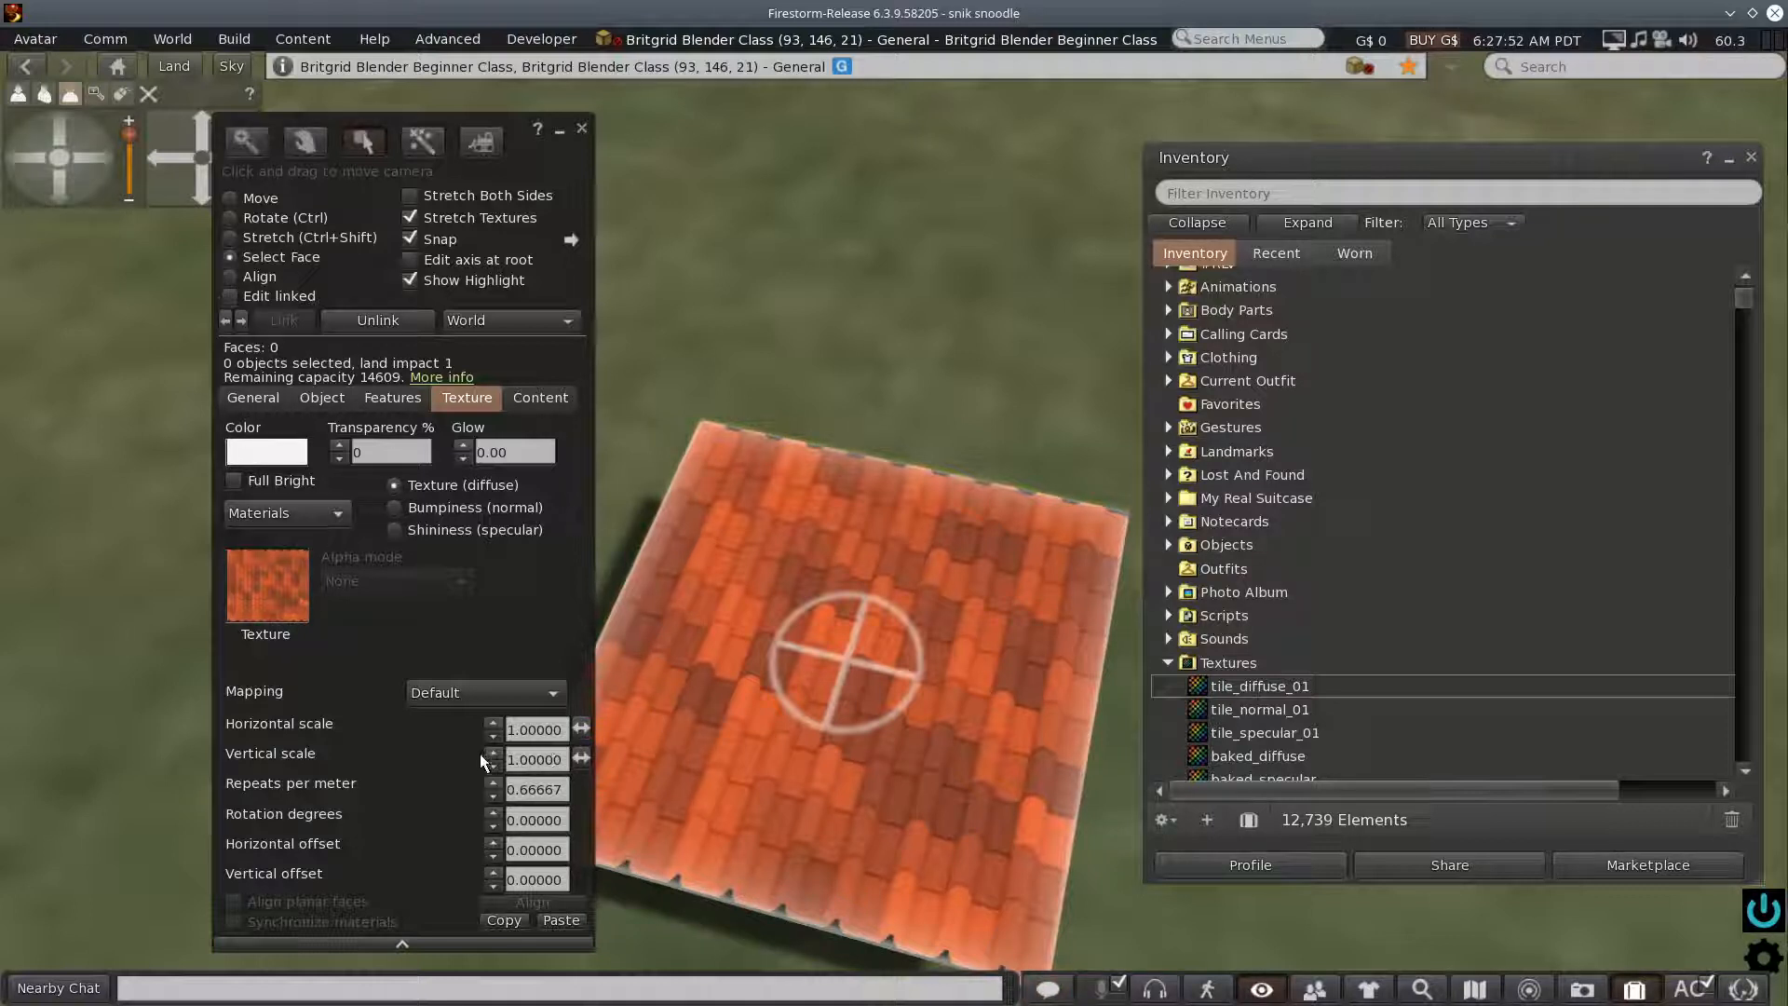
left_click(562, 760)
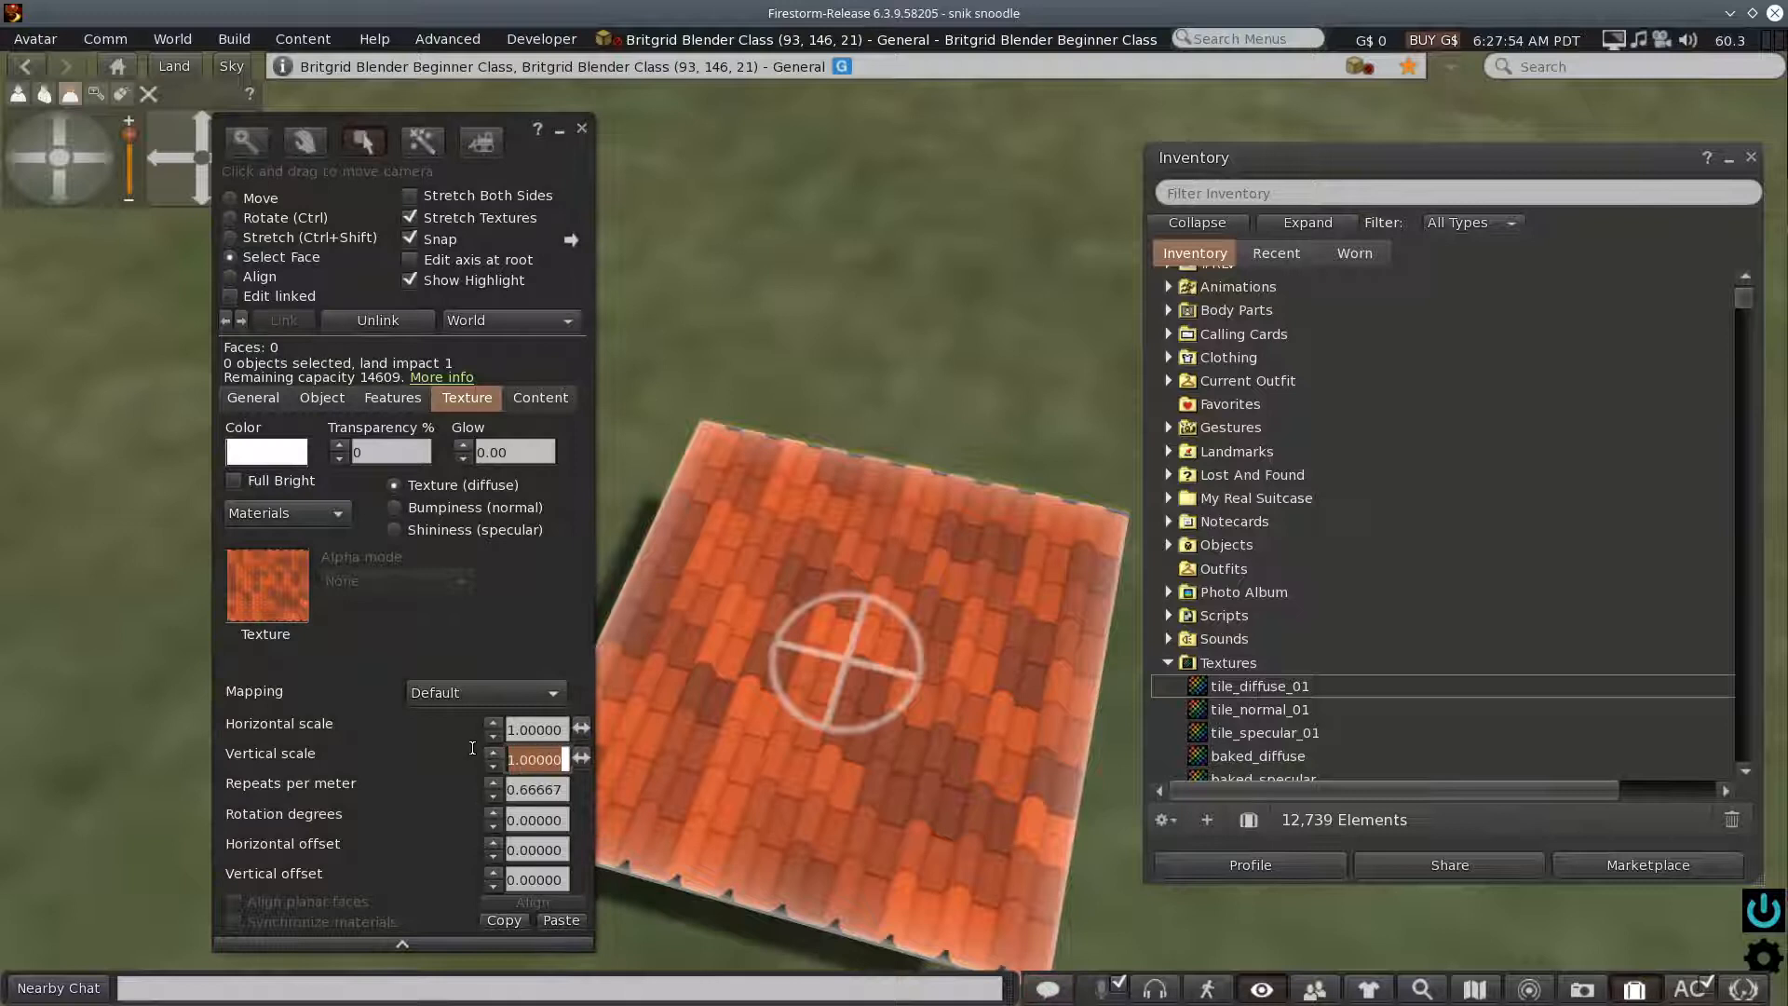
key("BackSpace")
key("Return")
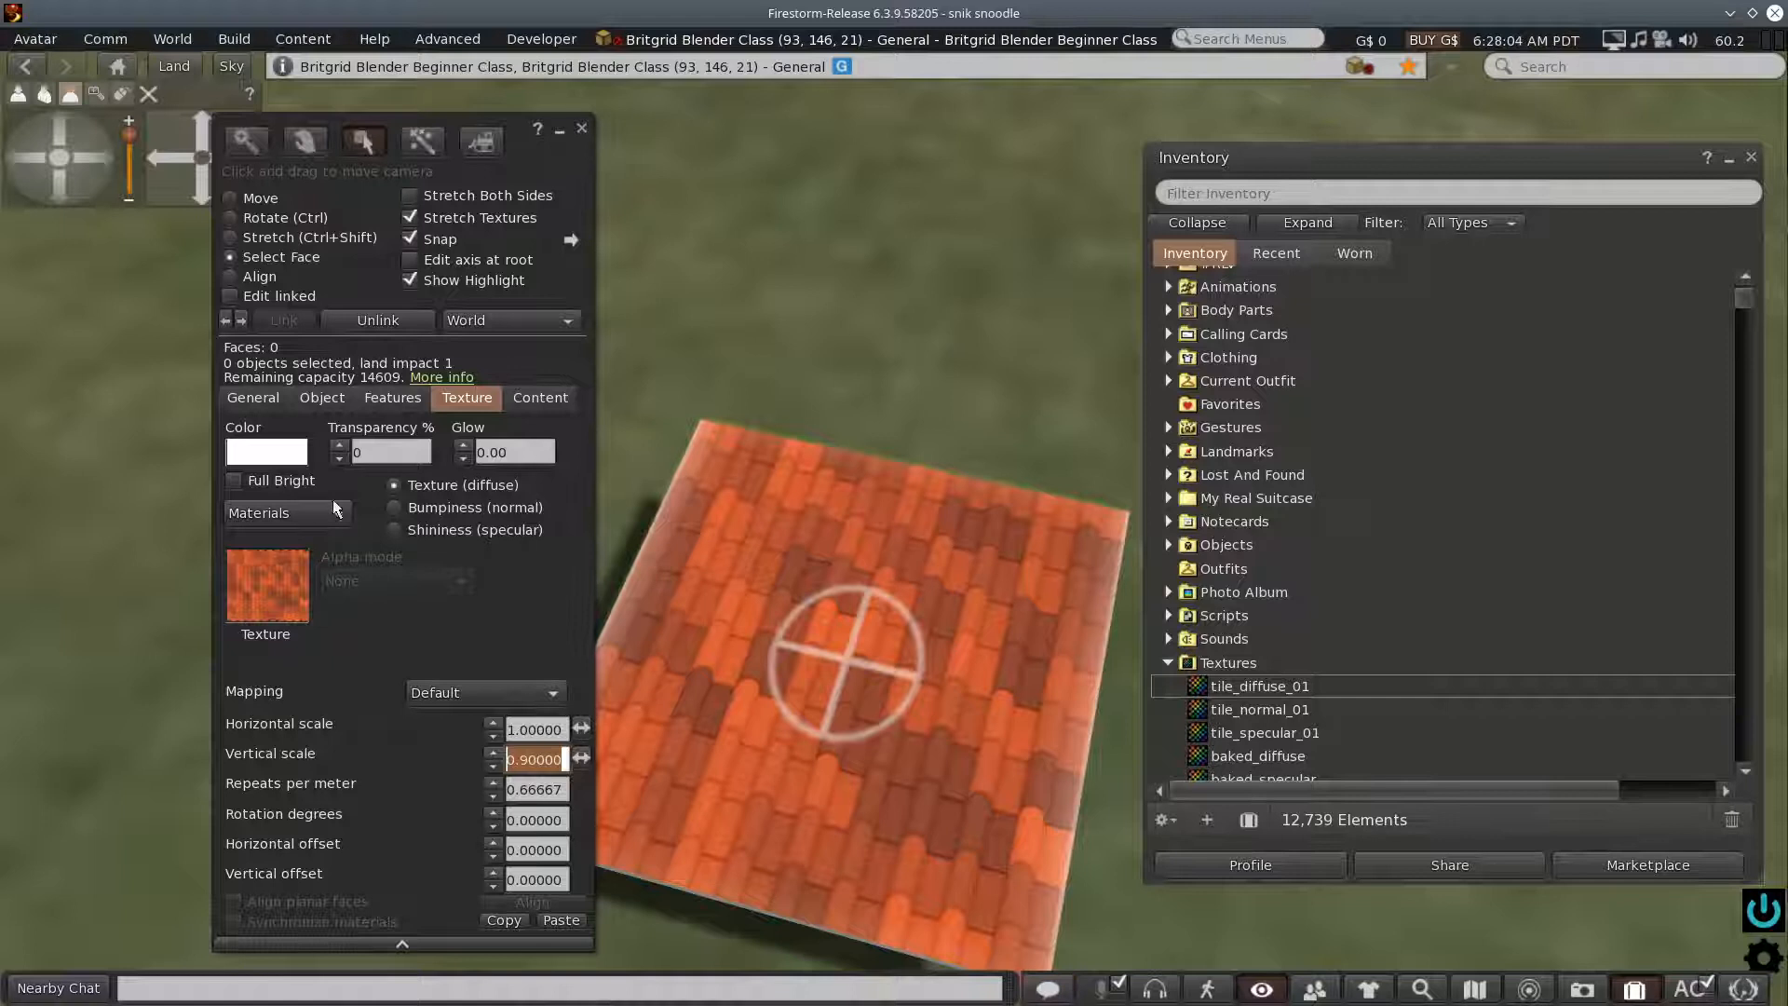
- Apply tile_normal_01 as the top face's bumpiness (normal) texture and set its vertical scale to 0.9
left_click(397, 508)
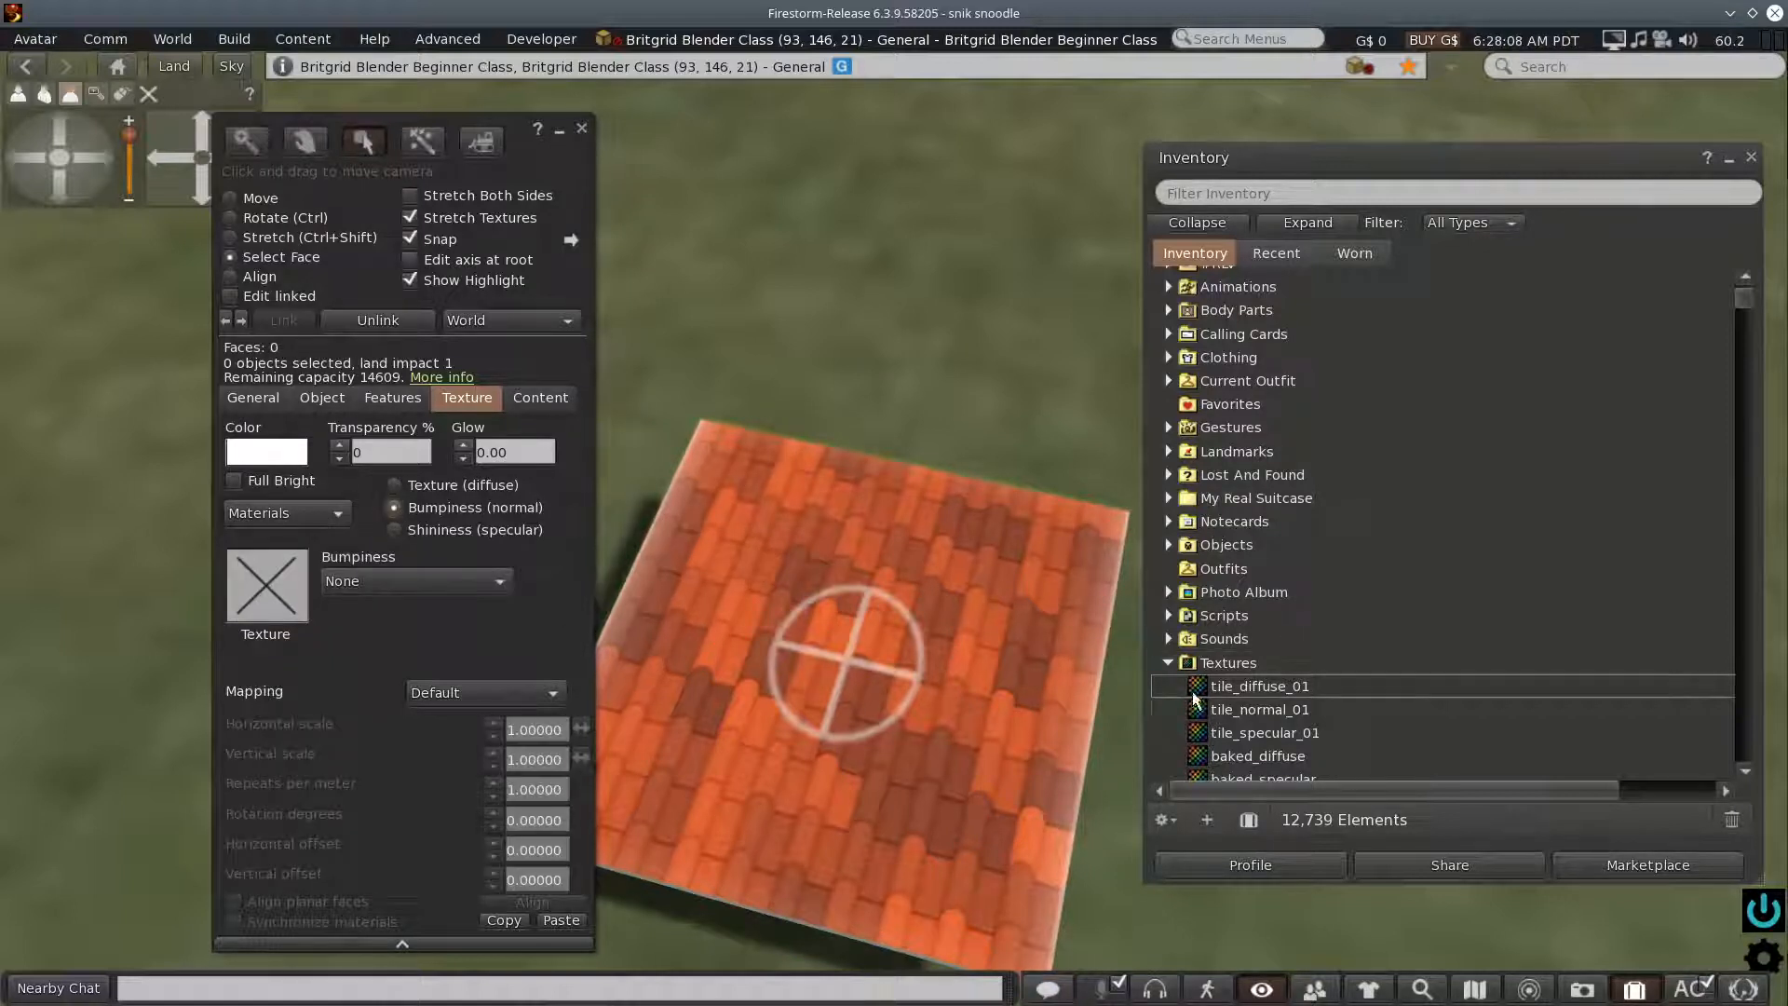
left_click_drag(1198, 712, 275, 577)
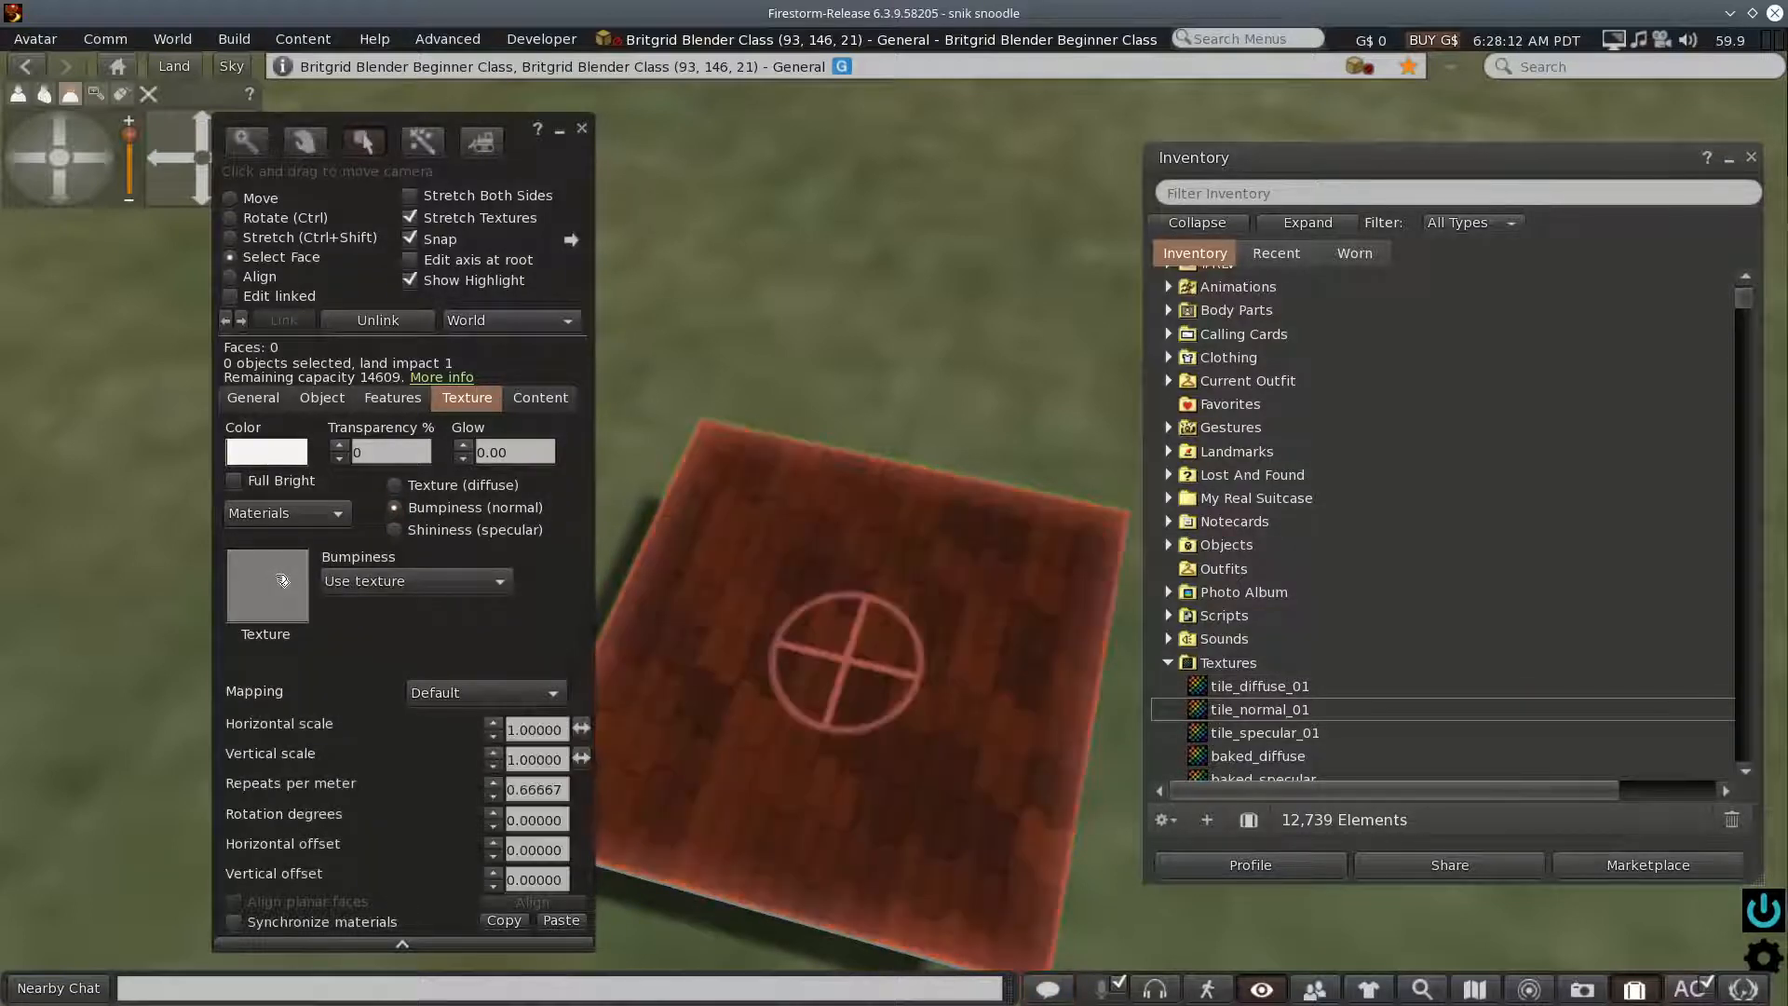
left_click(556, 760)
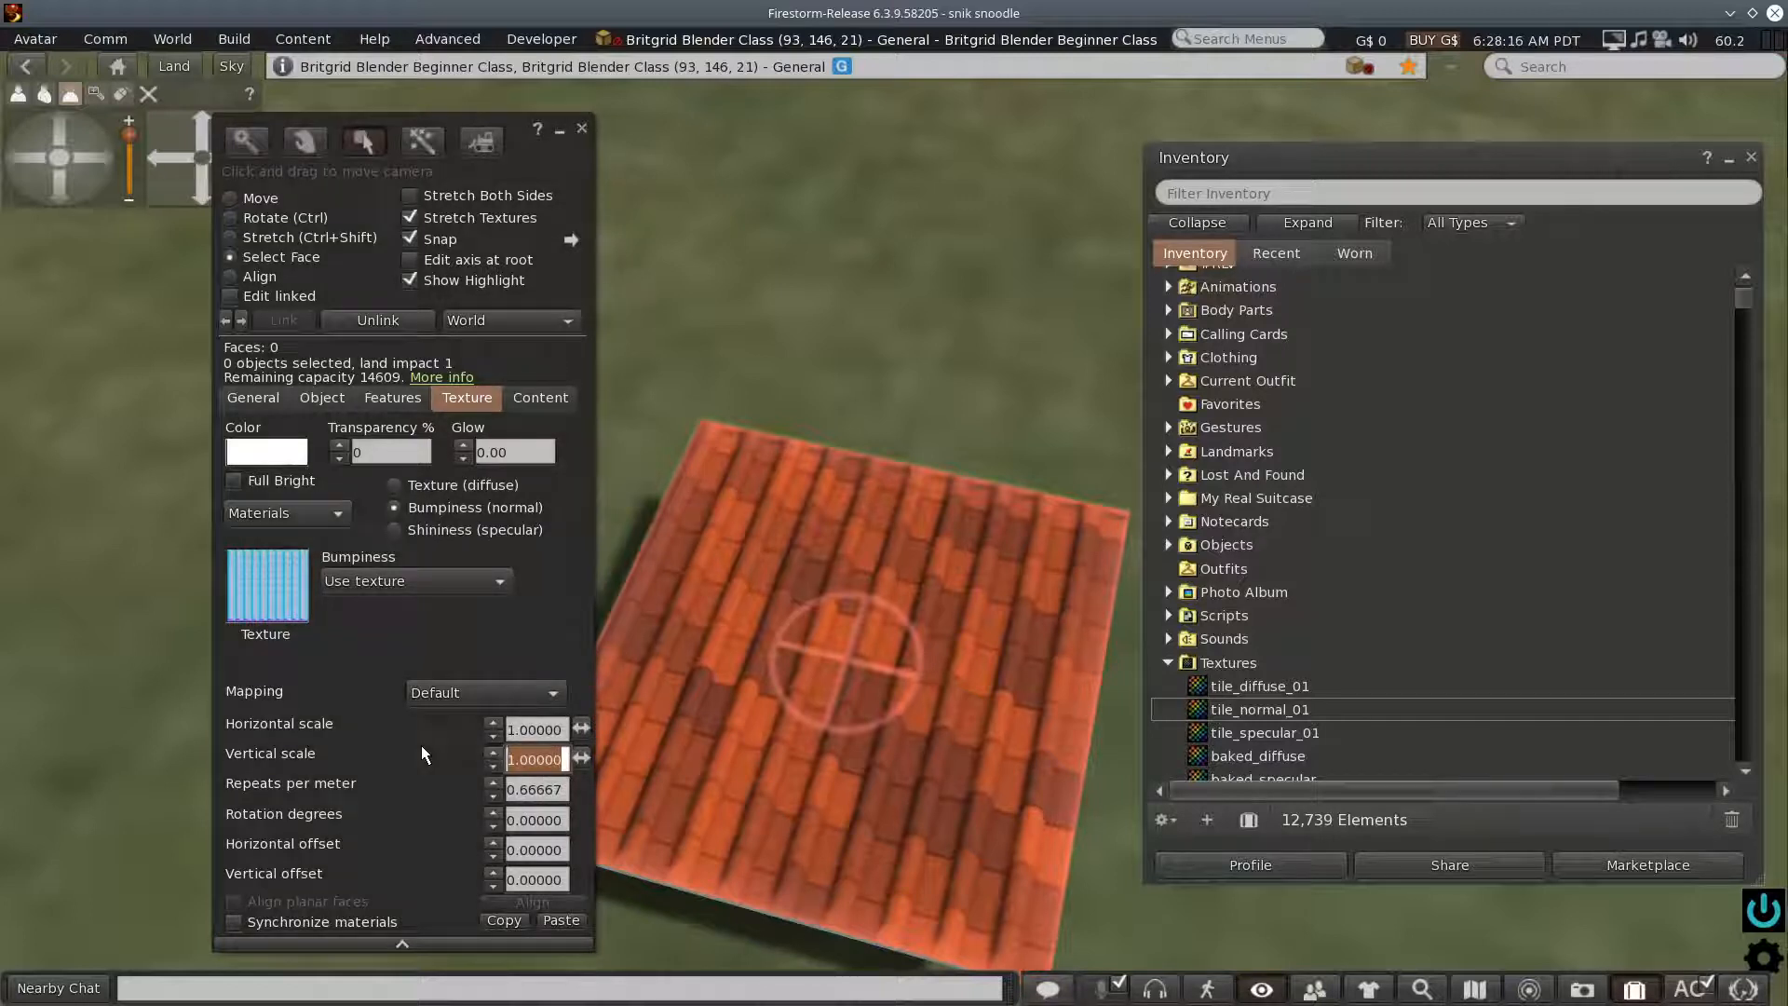
type(".9")
key("Return")
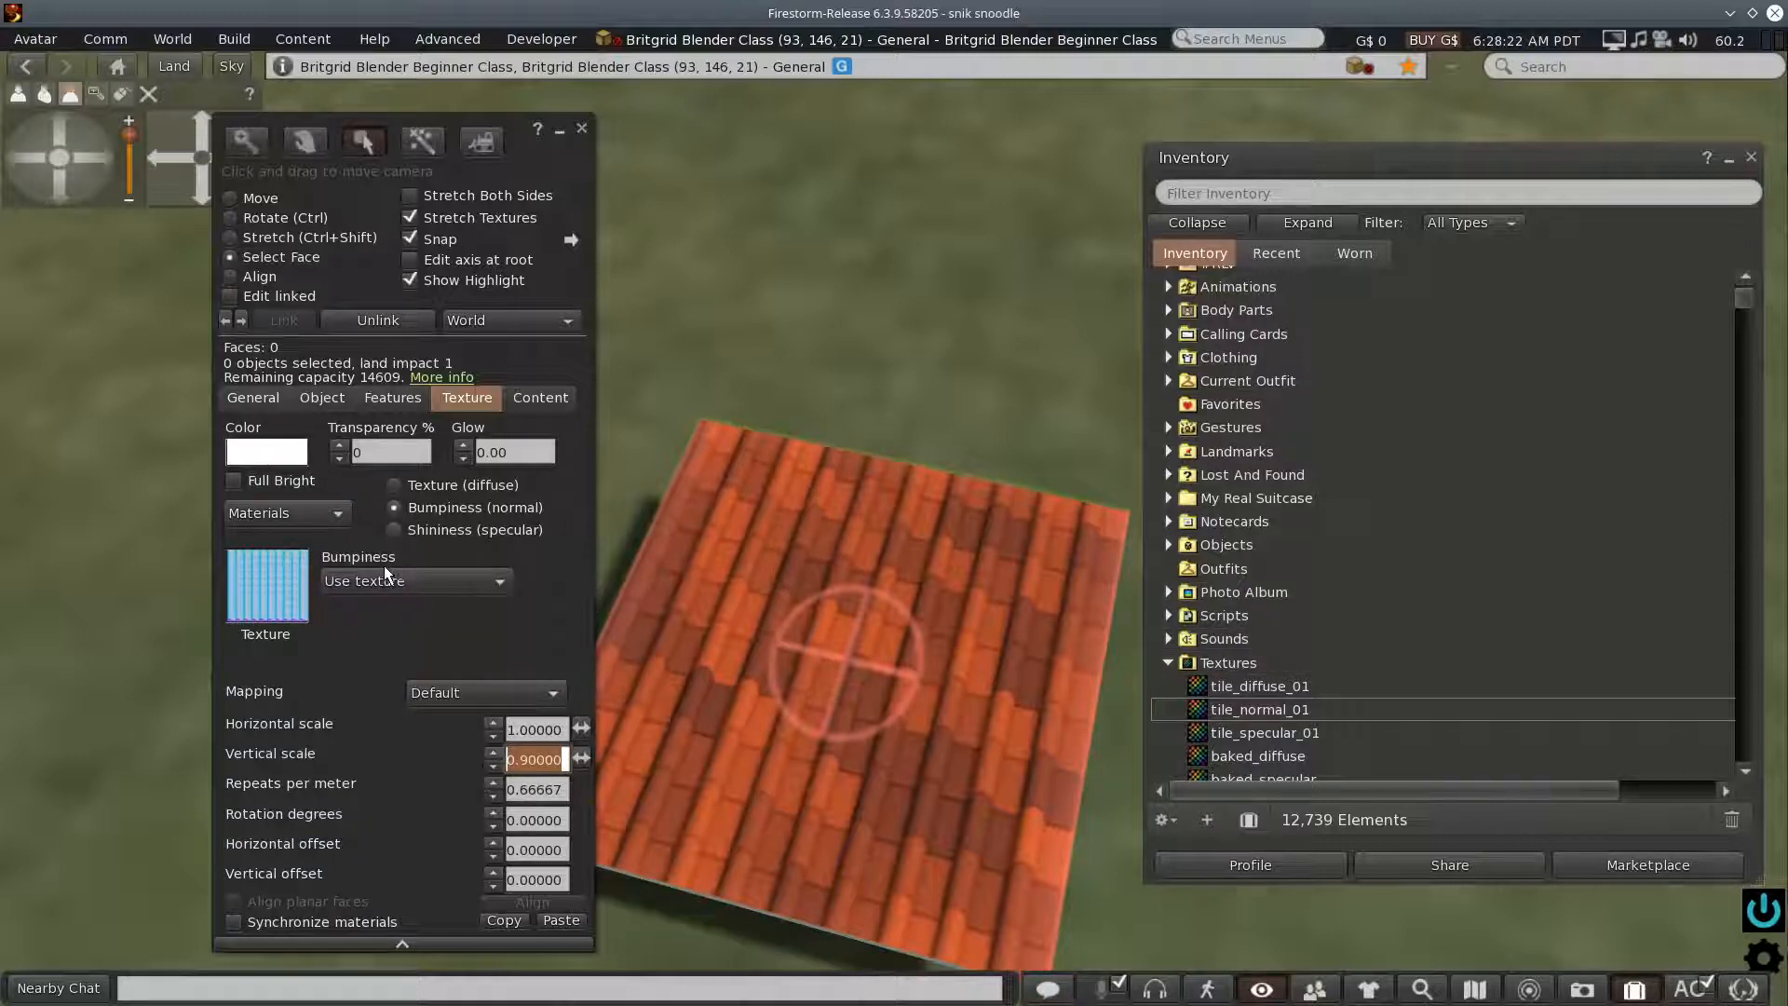
- Apply tile_specular_01 as the top face's shininess (specular) texture with a vertical scale of 0.9, and close the build window
left_click(394, 530)
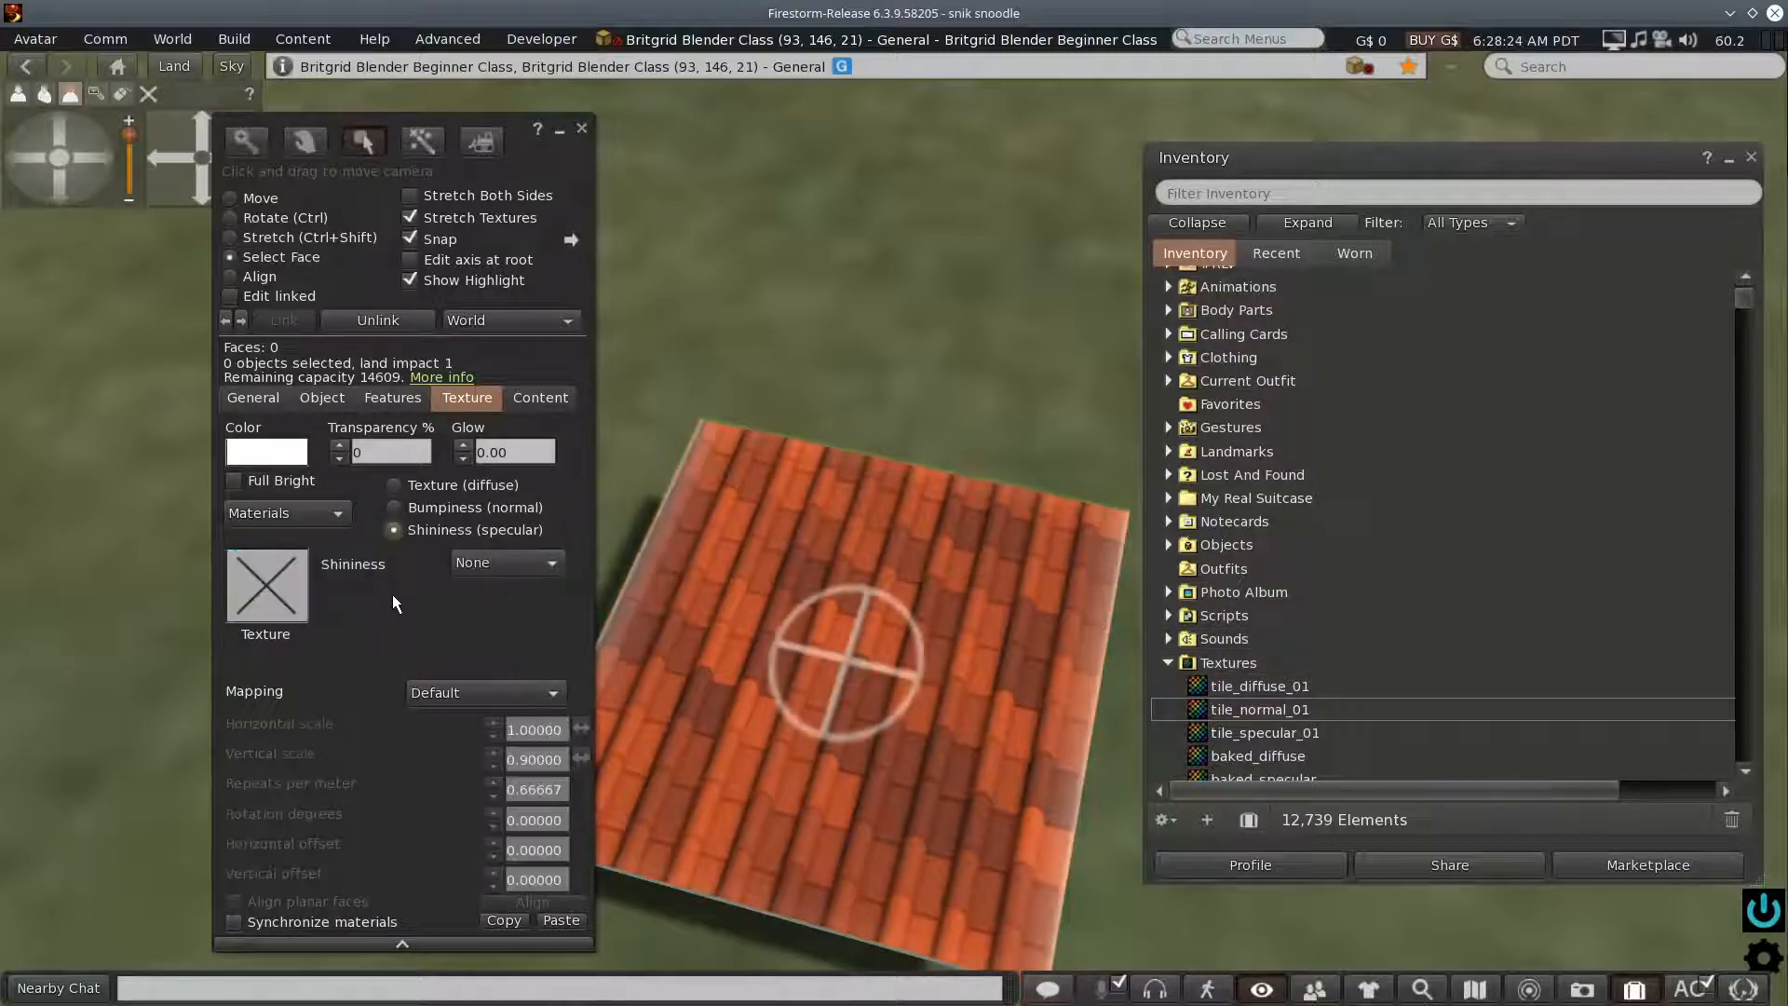
left_click_drag(1257, 733, 257, 592)
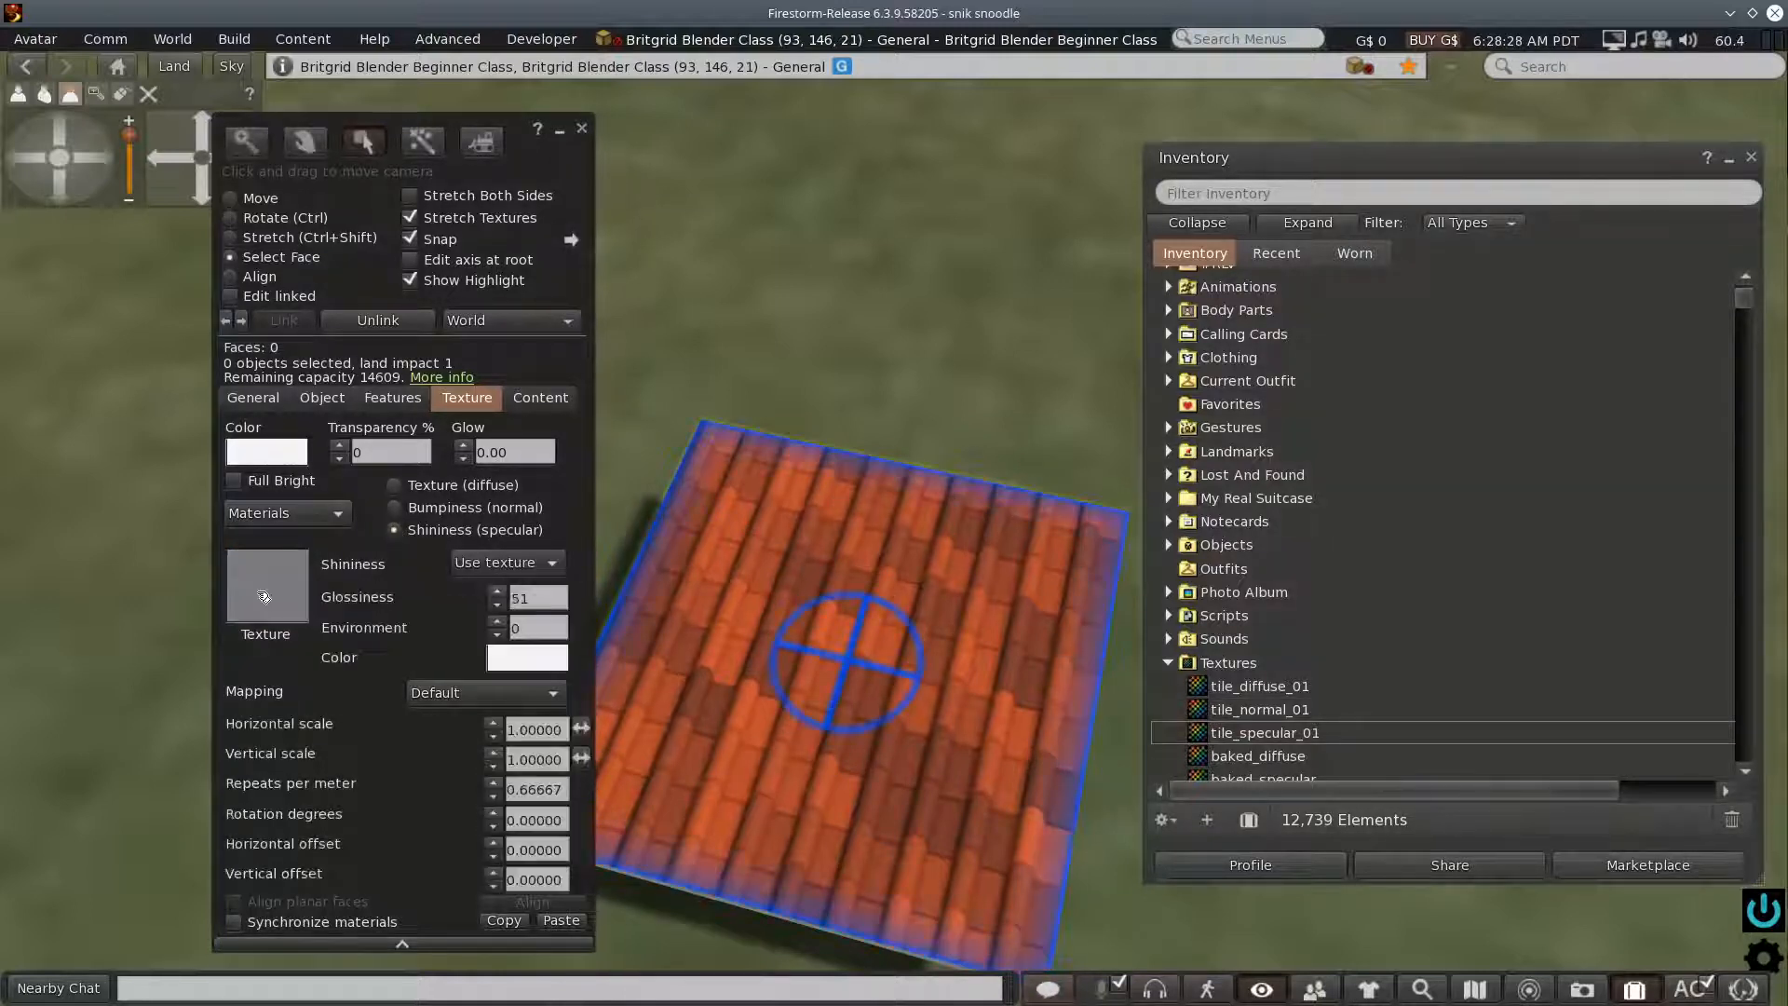
left_click(535, 759)
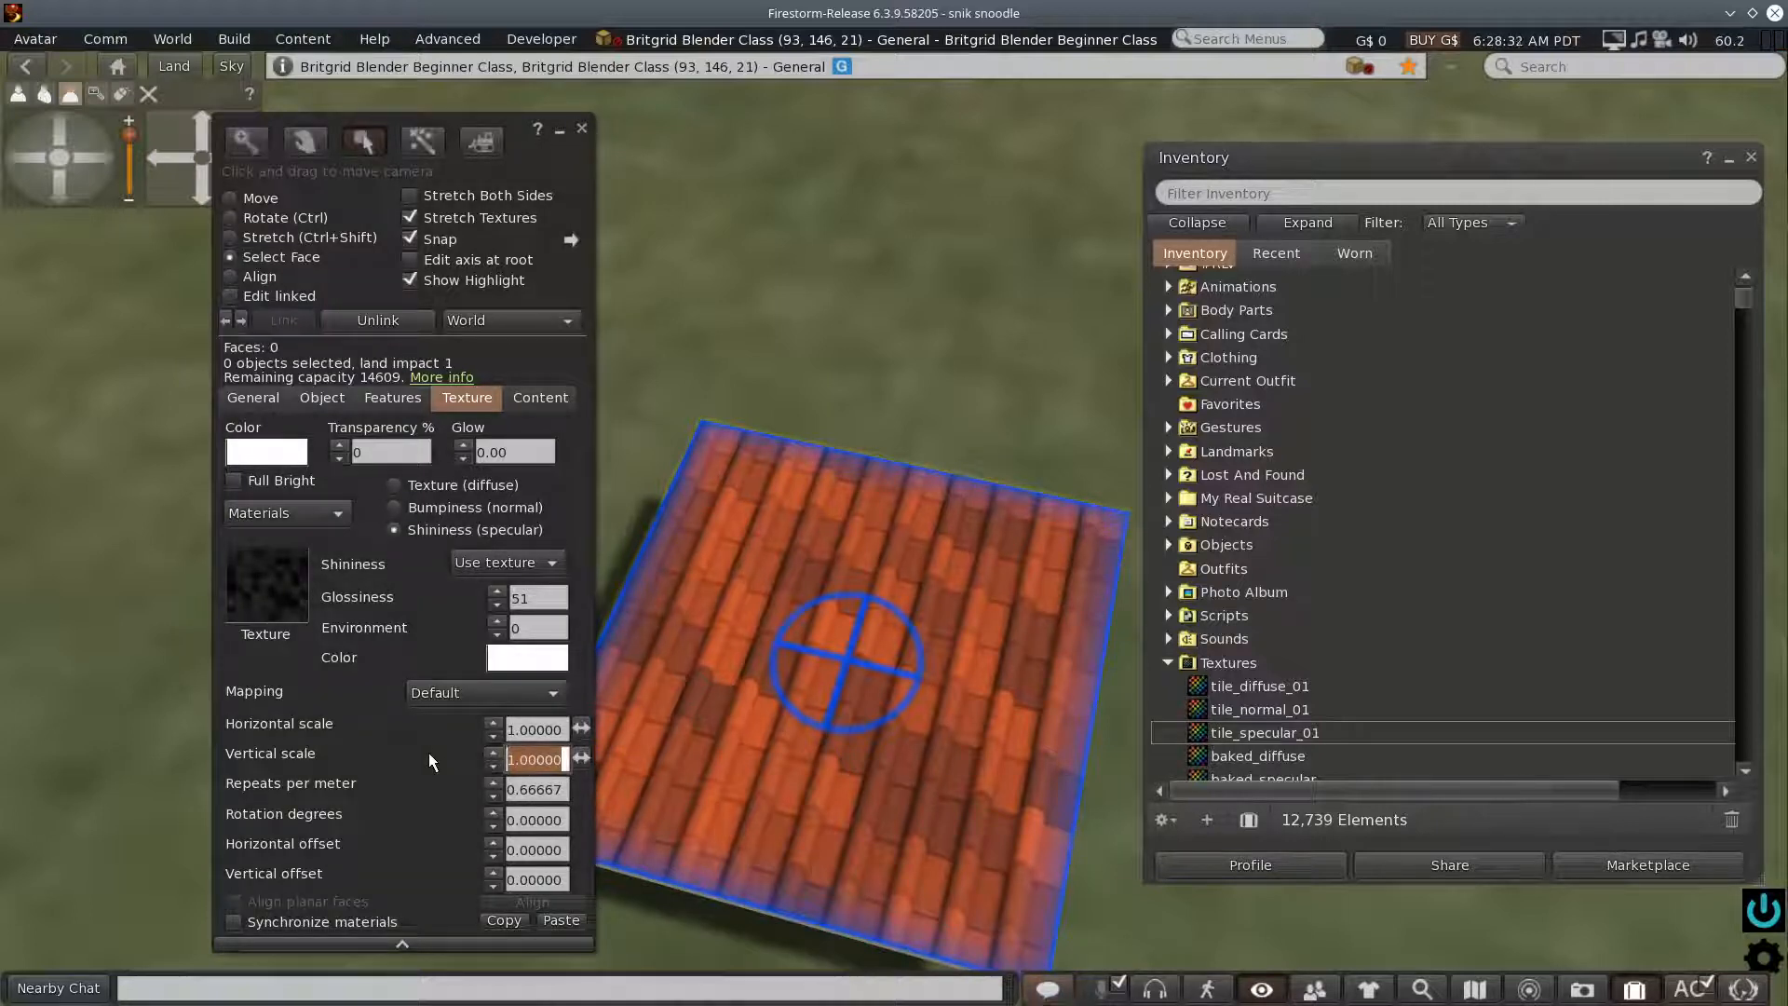
type("0.9")
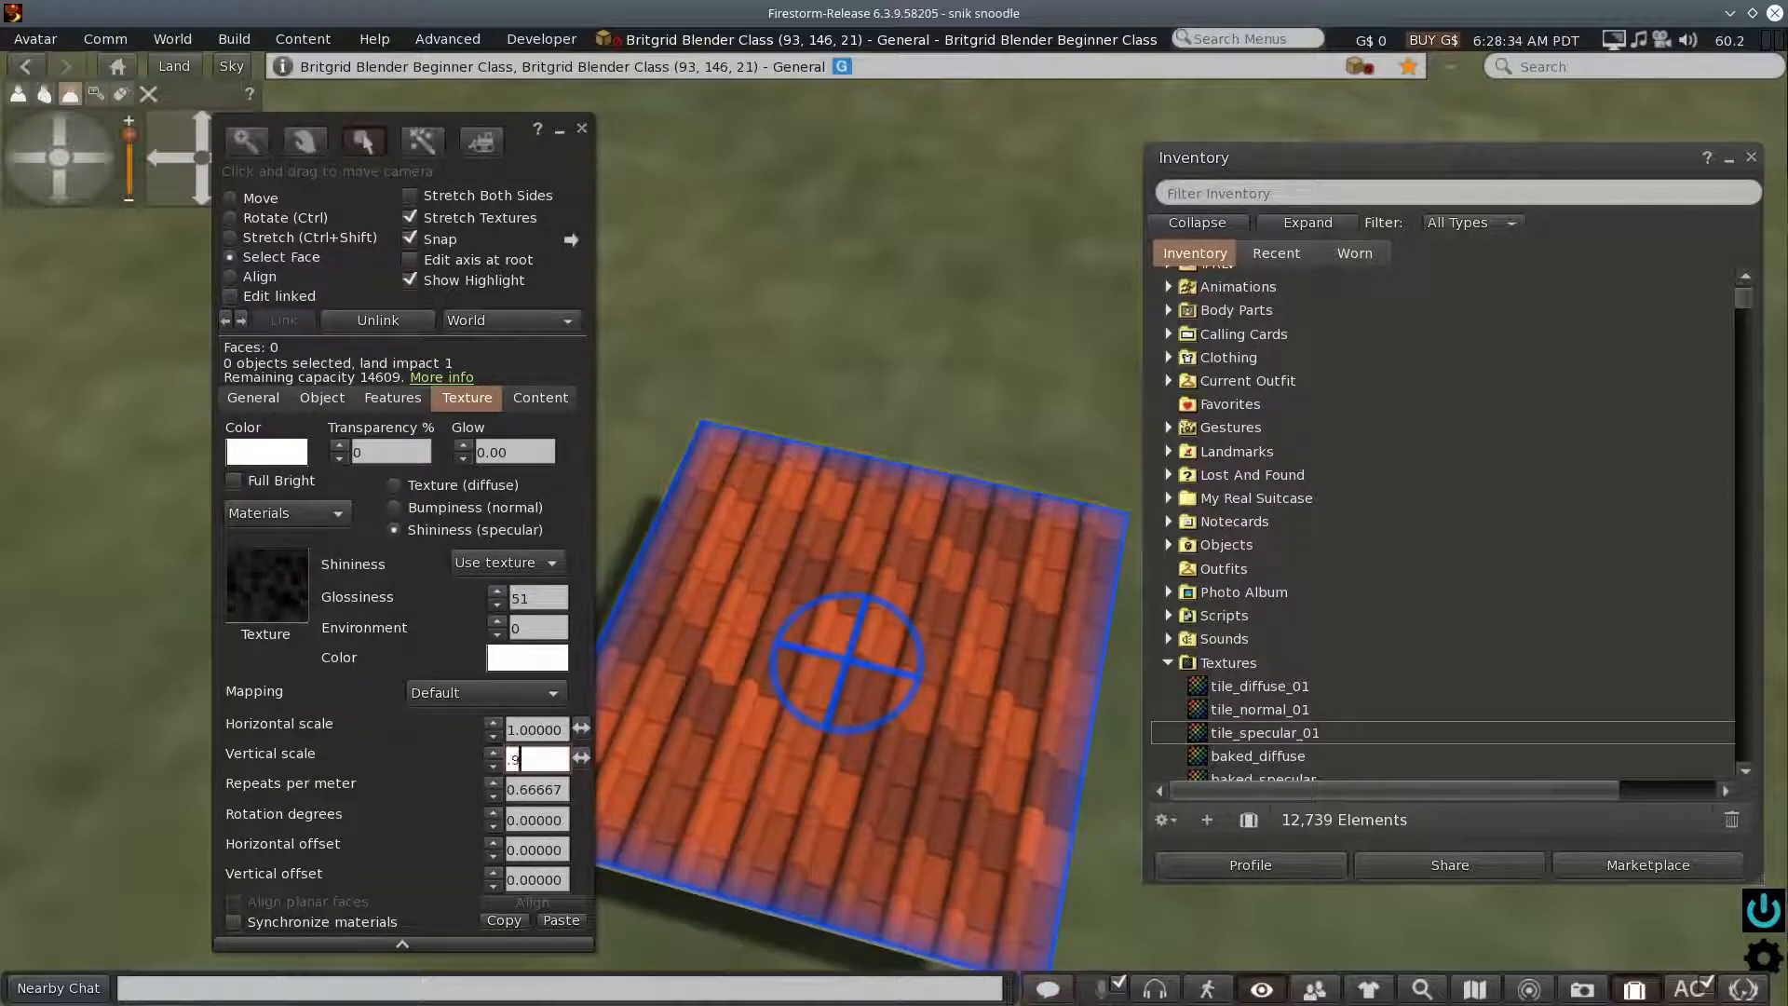
key("Return")
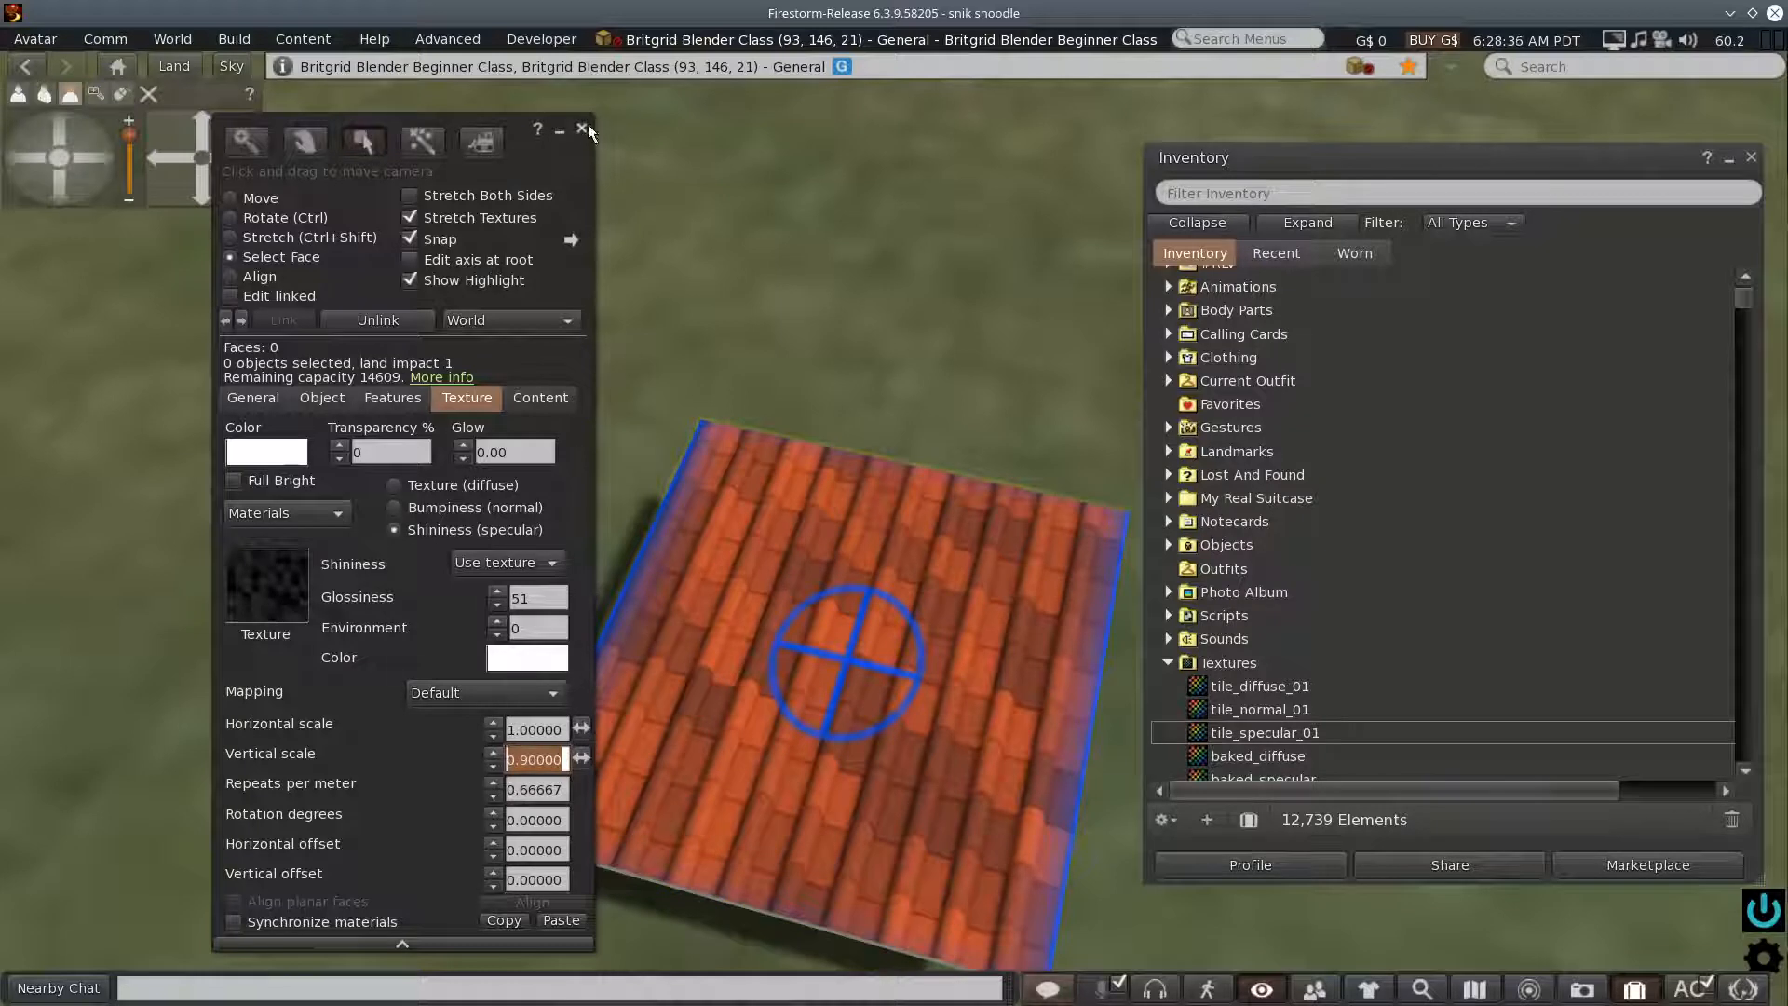
left_click(583, 129)
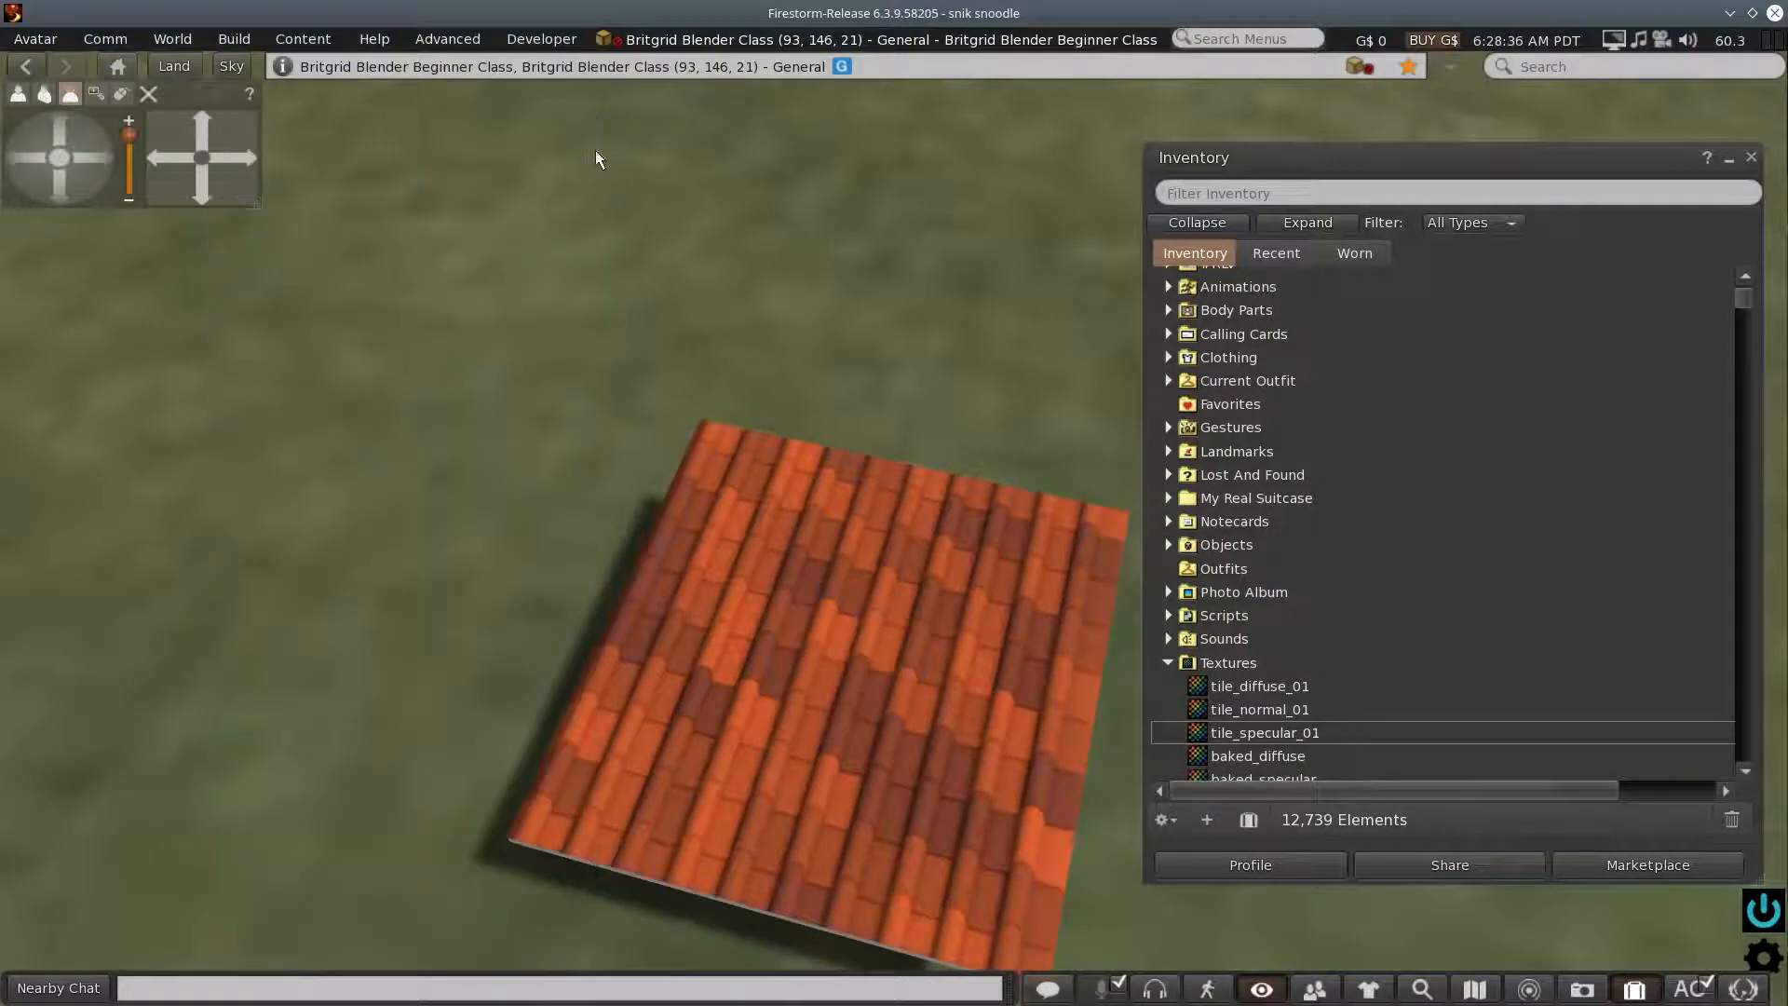
- Raise the tiled slab along the Z axis to about 22.68 and close the build window
right_click(890, 685)
left_click(954, 762)
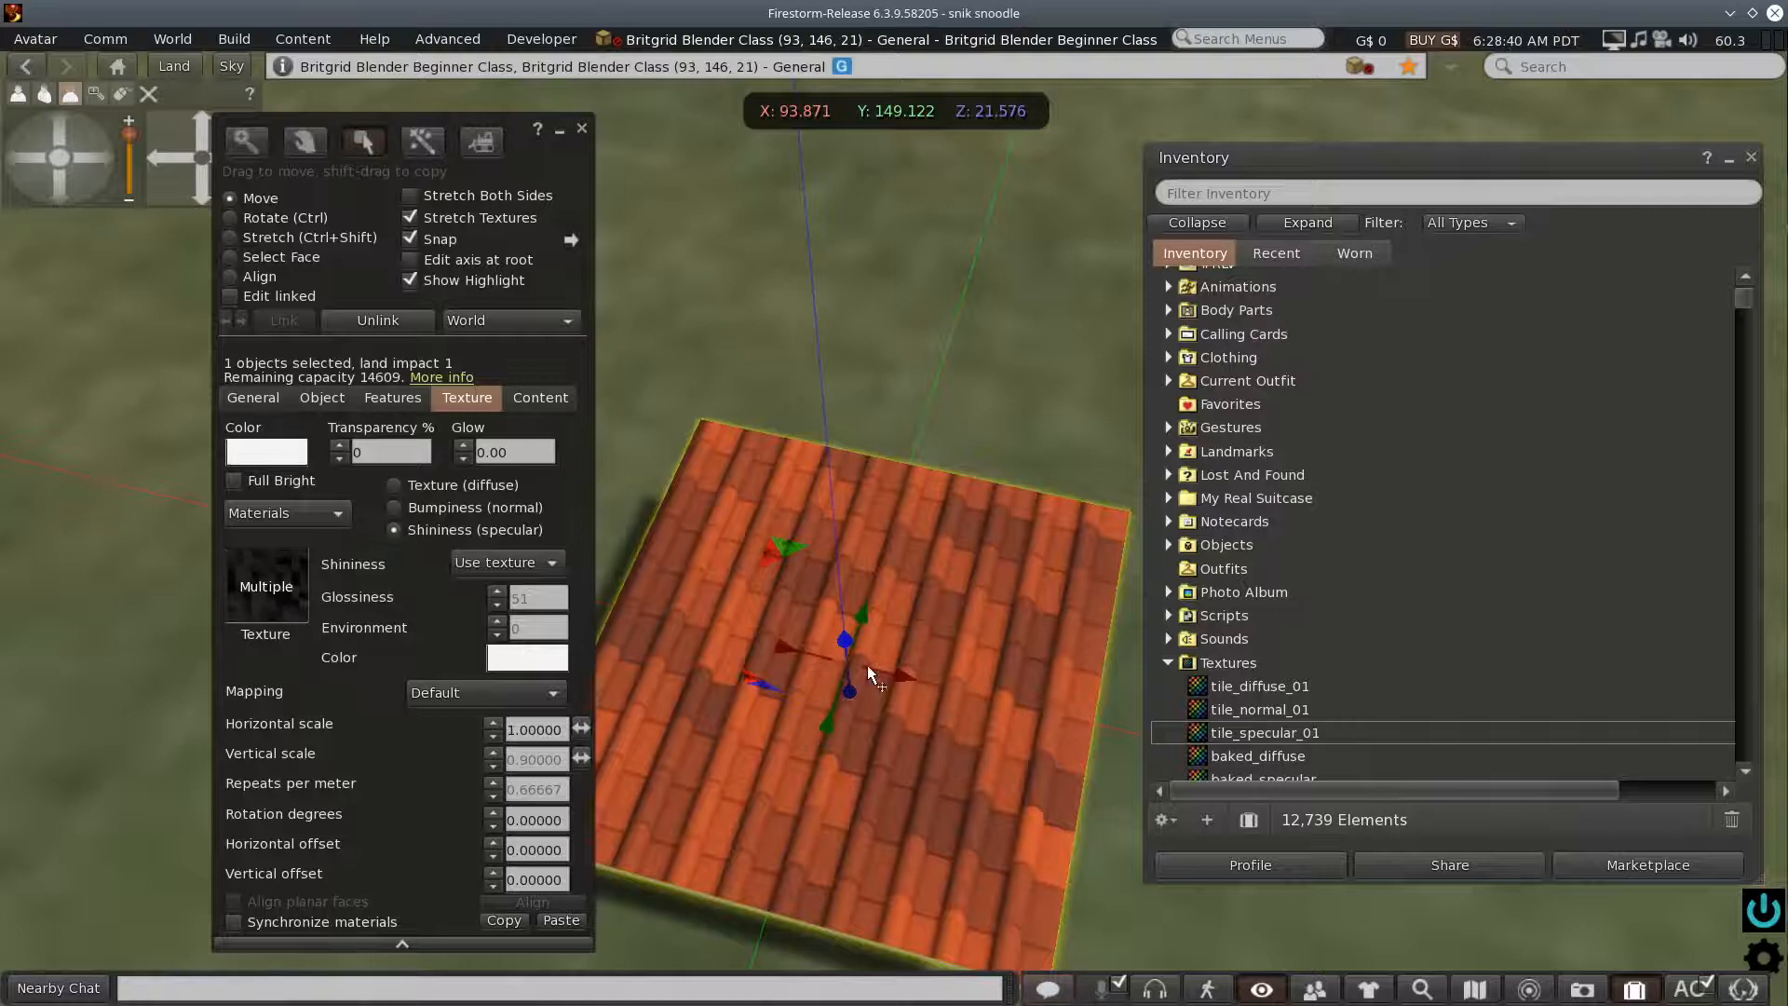
left_click_drag(844, 640, 779, 396)
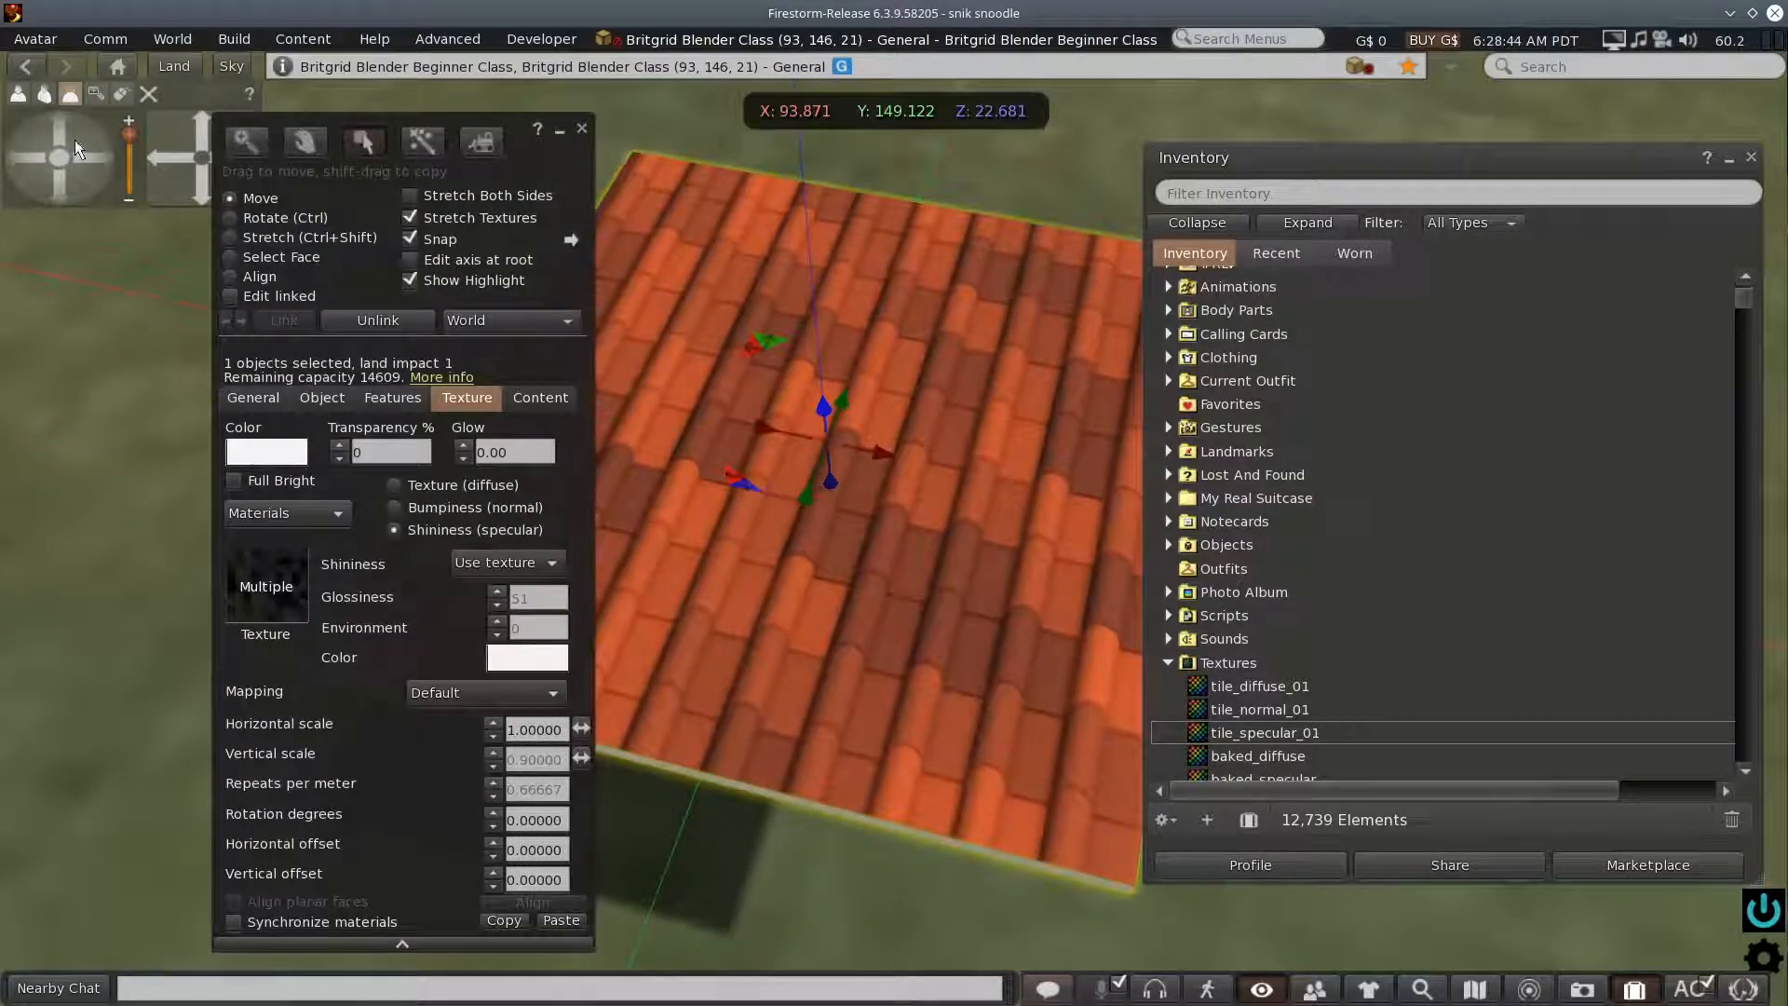
left_click_drag(19, 152, 44, 159)
left_click_drag(199, 125, 199, 125)
scroll(881, 616, "up", 5)
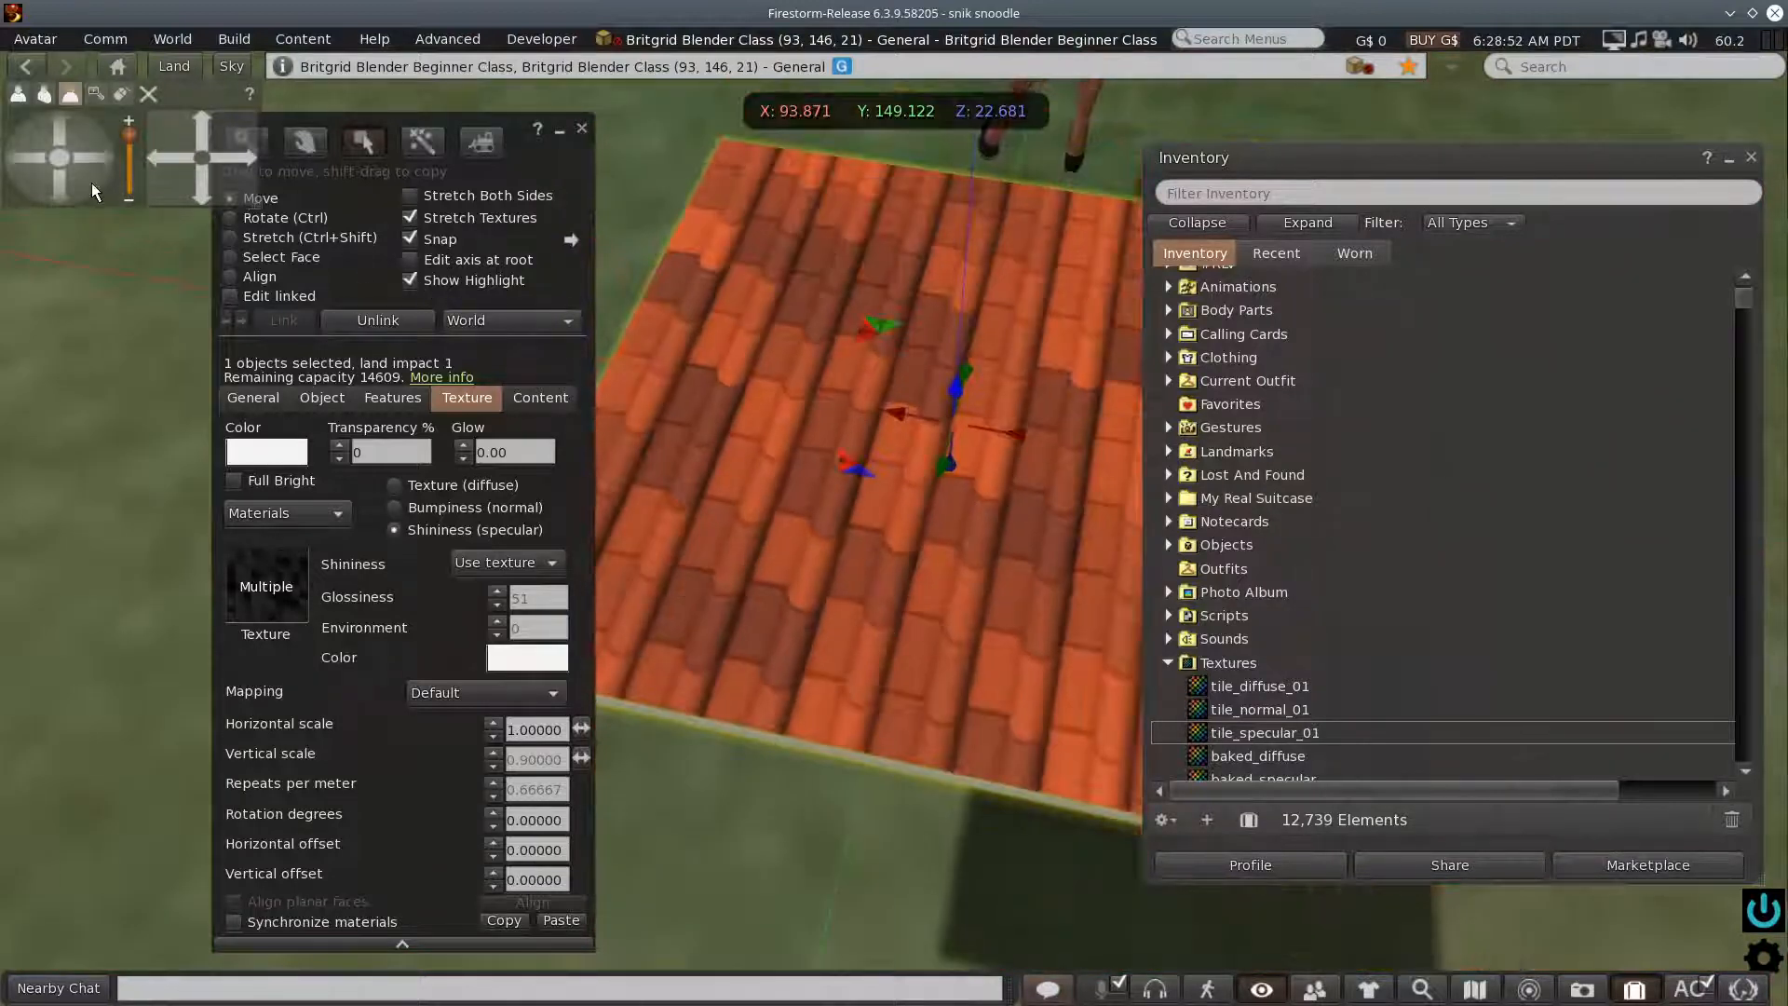
left_click(582, 130)
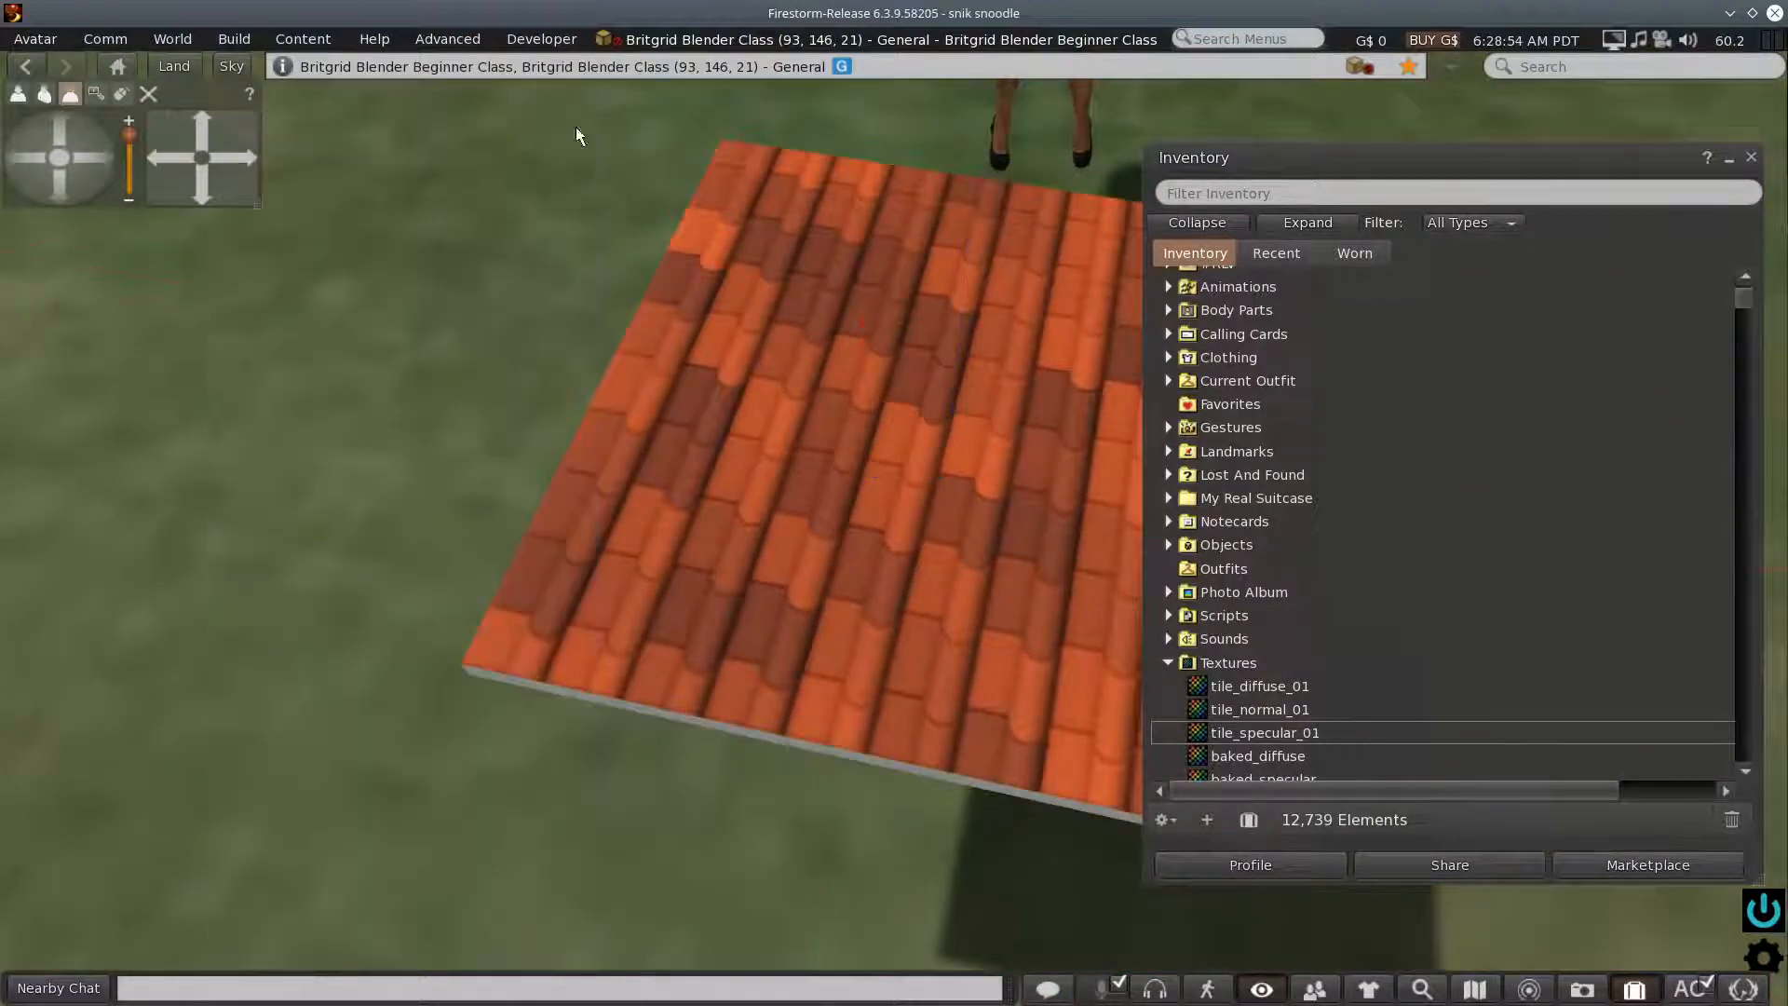
- Reopen the slab for editing and rotate it freehand to about X 2.65, Y 1.4 and Z 277.95 degrees
left_click(59, 188)
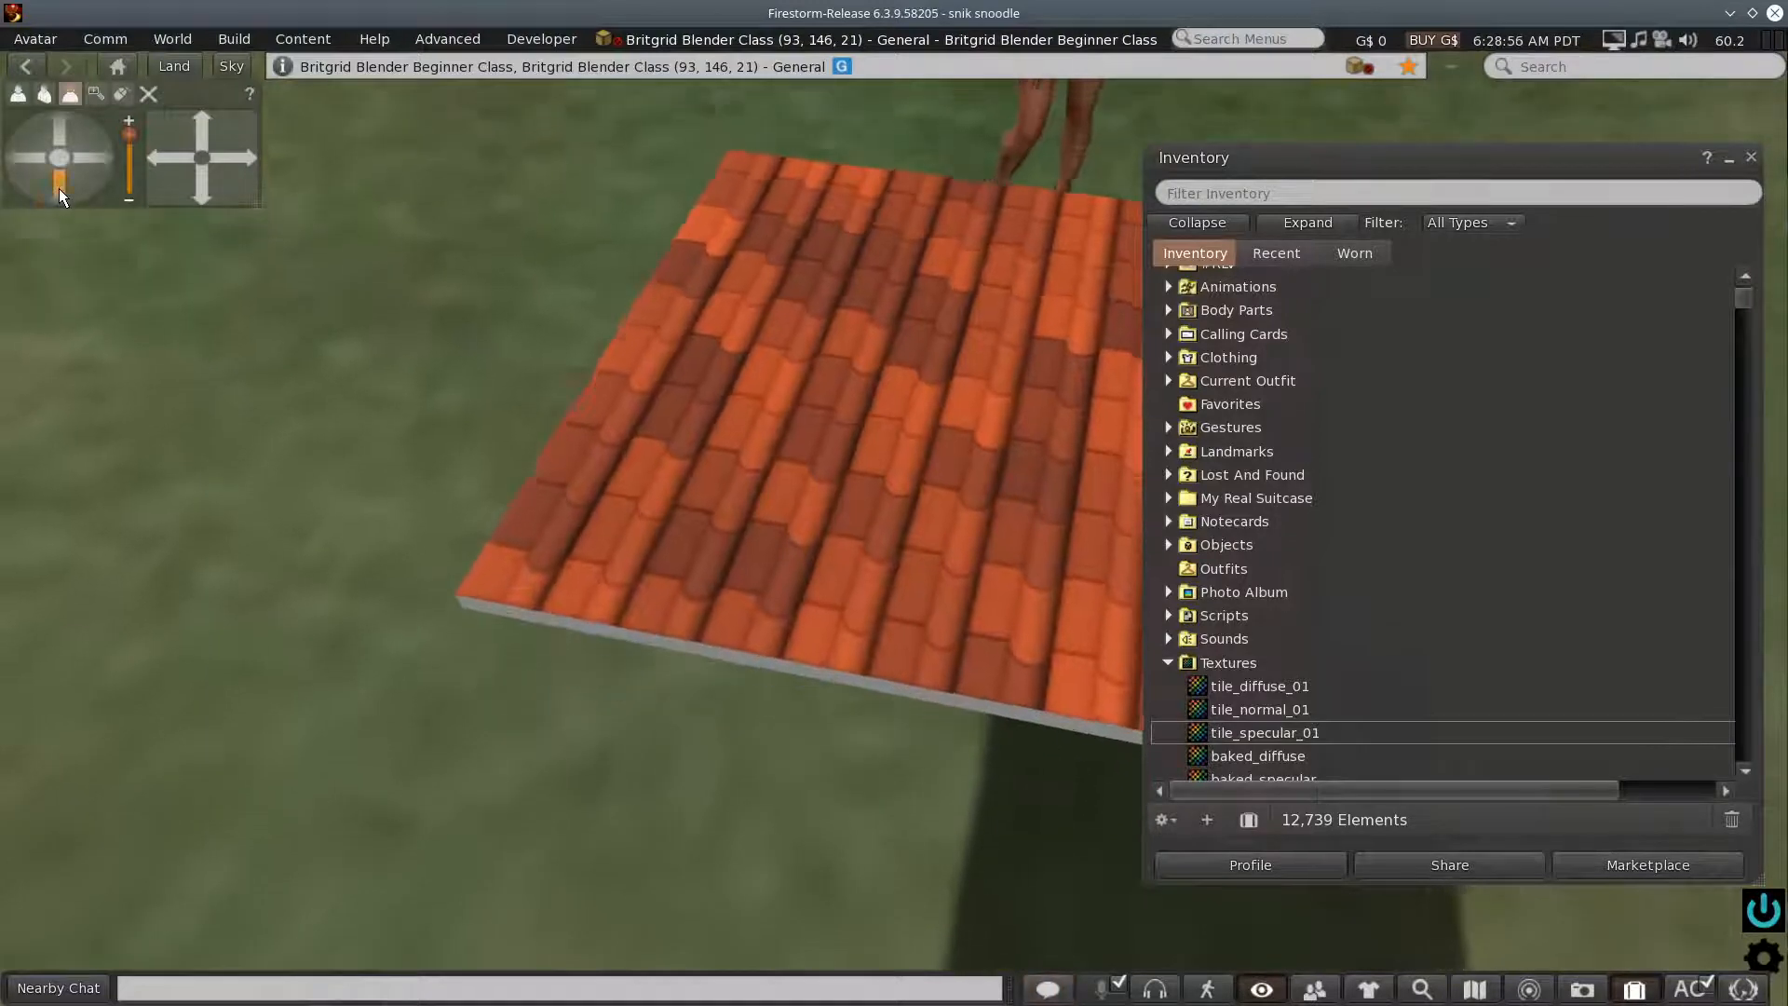
left_click(82, 155)
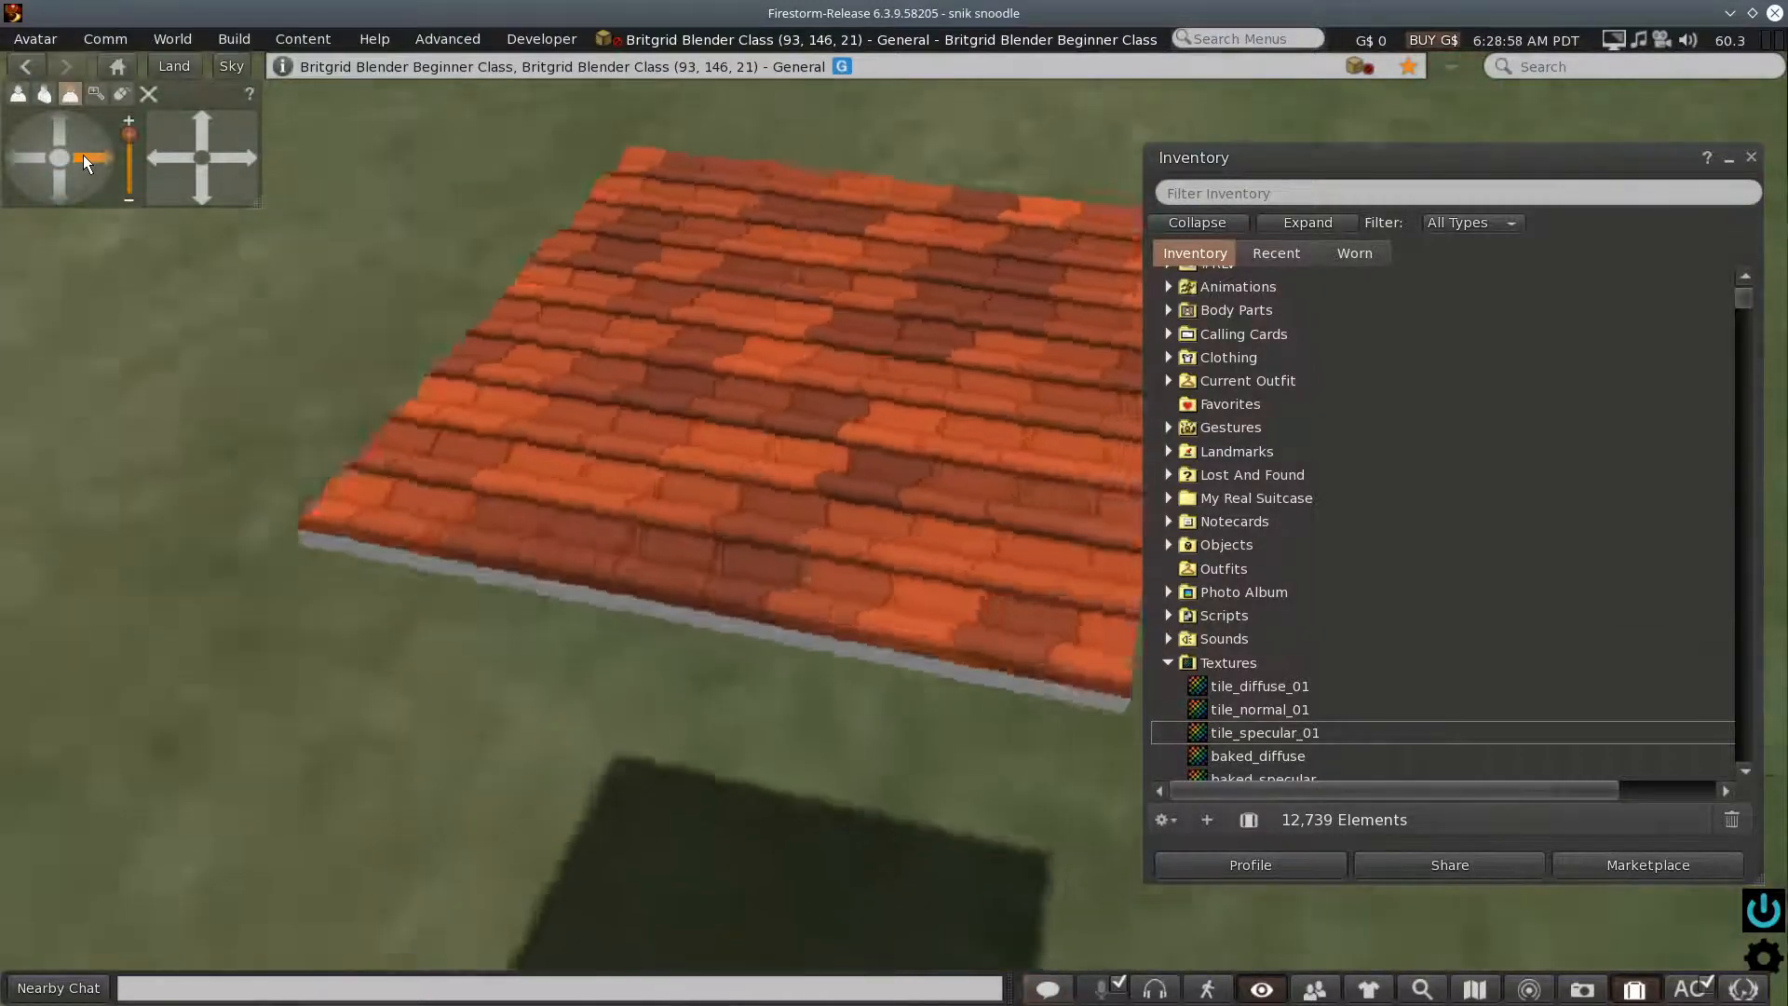
scroll(486, 531, "up", 4)
scroll(522, 523, "down", 2)
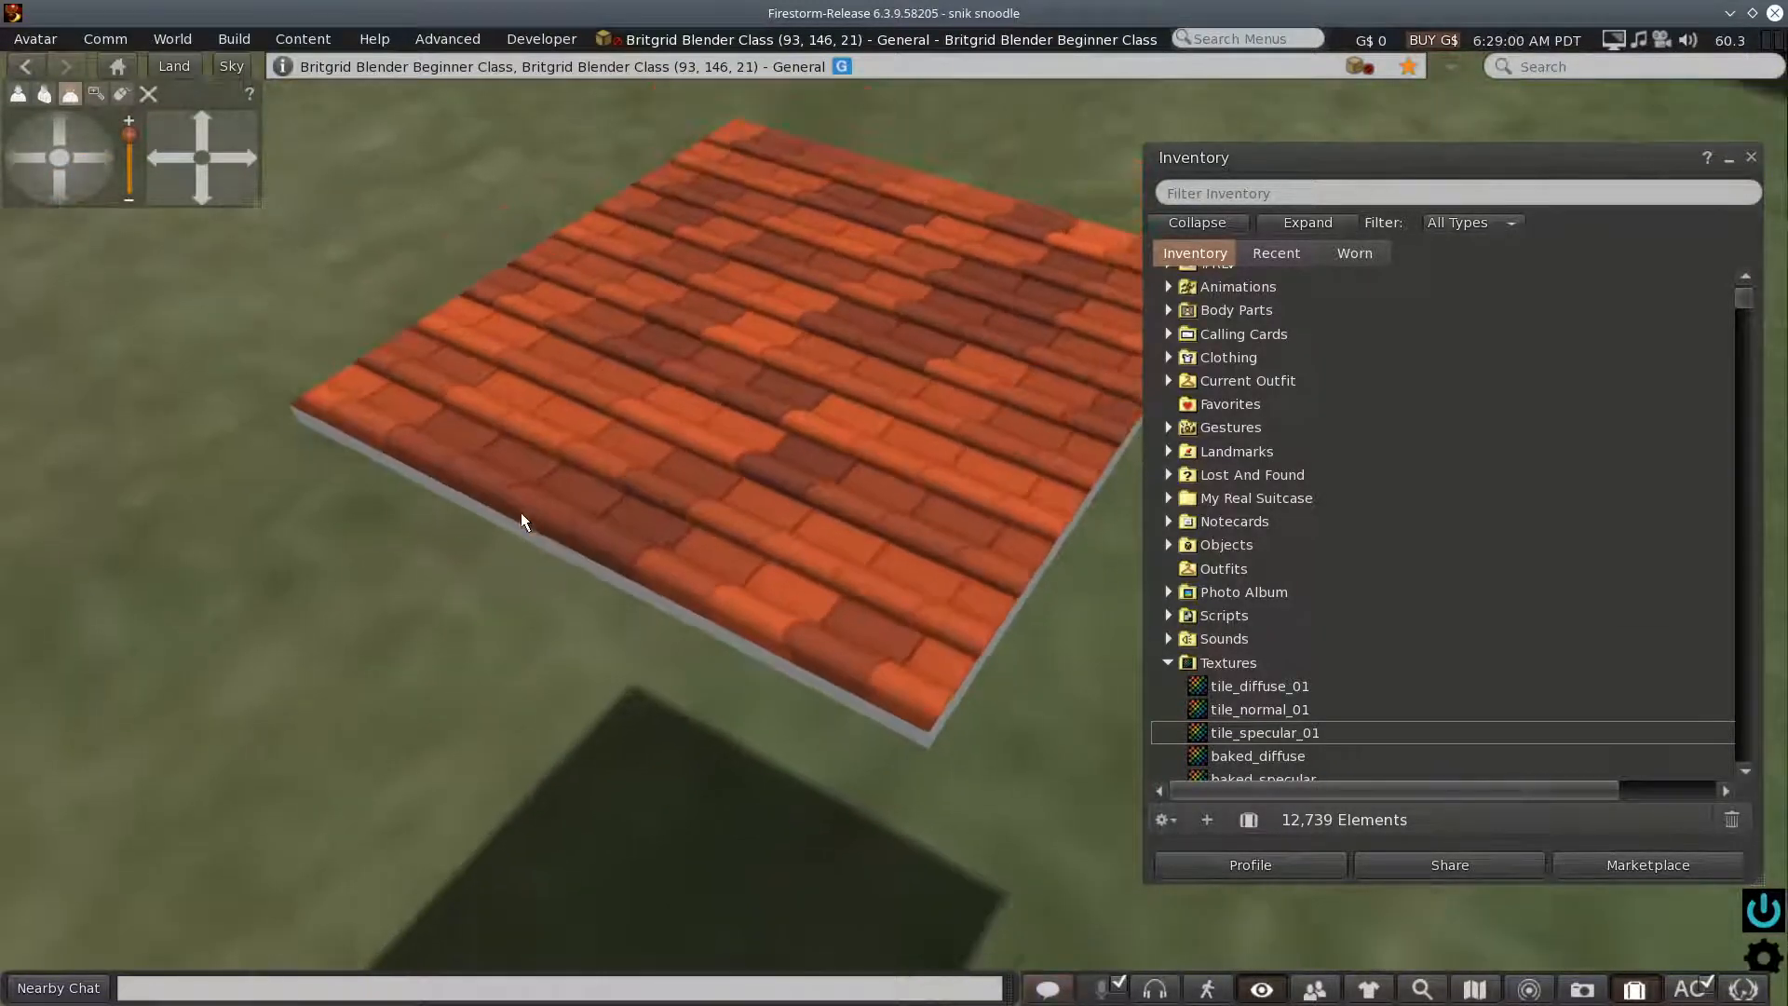
right_click(729, 451)
left_click(793, 505)
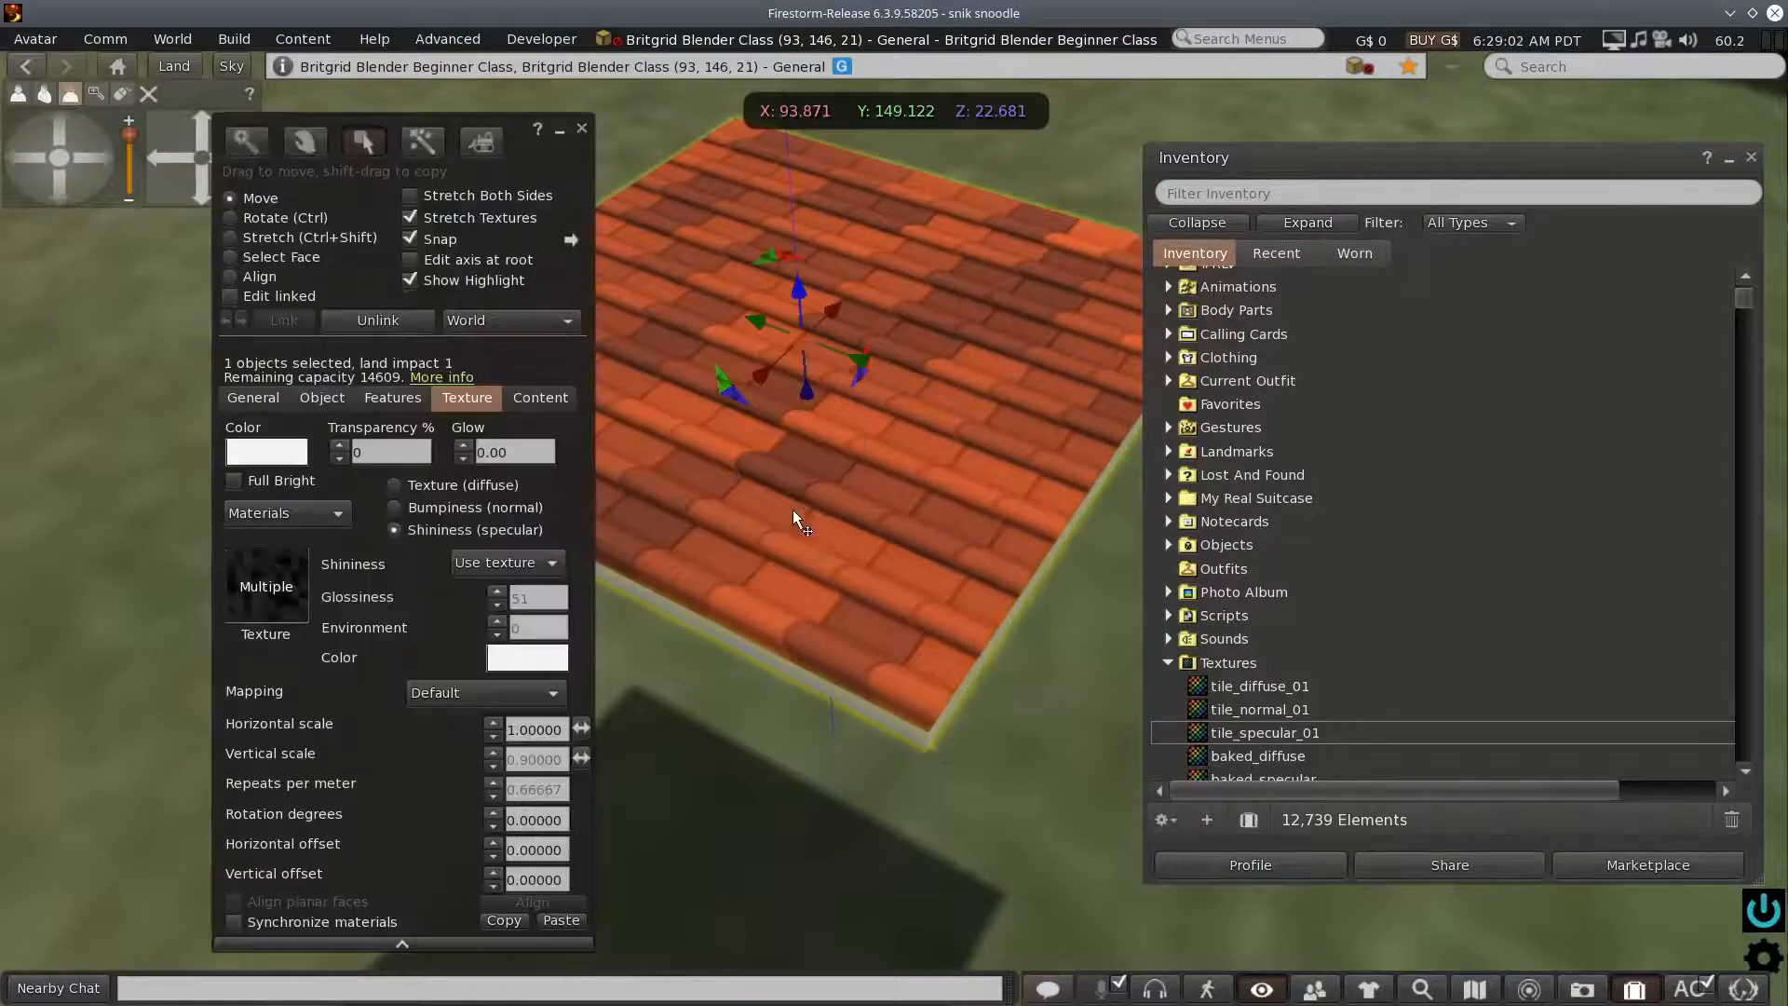
left_click(230, 217)
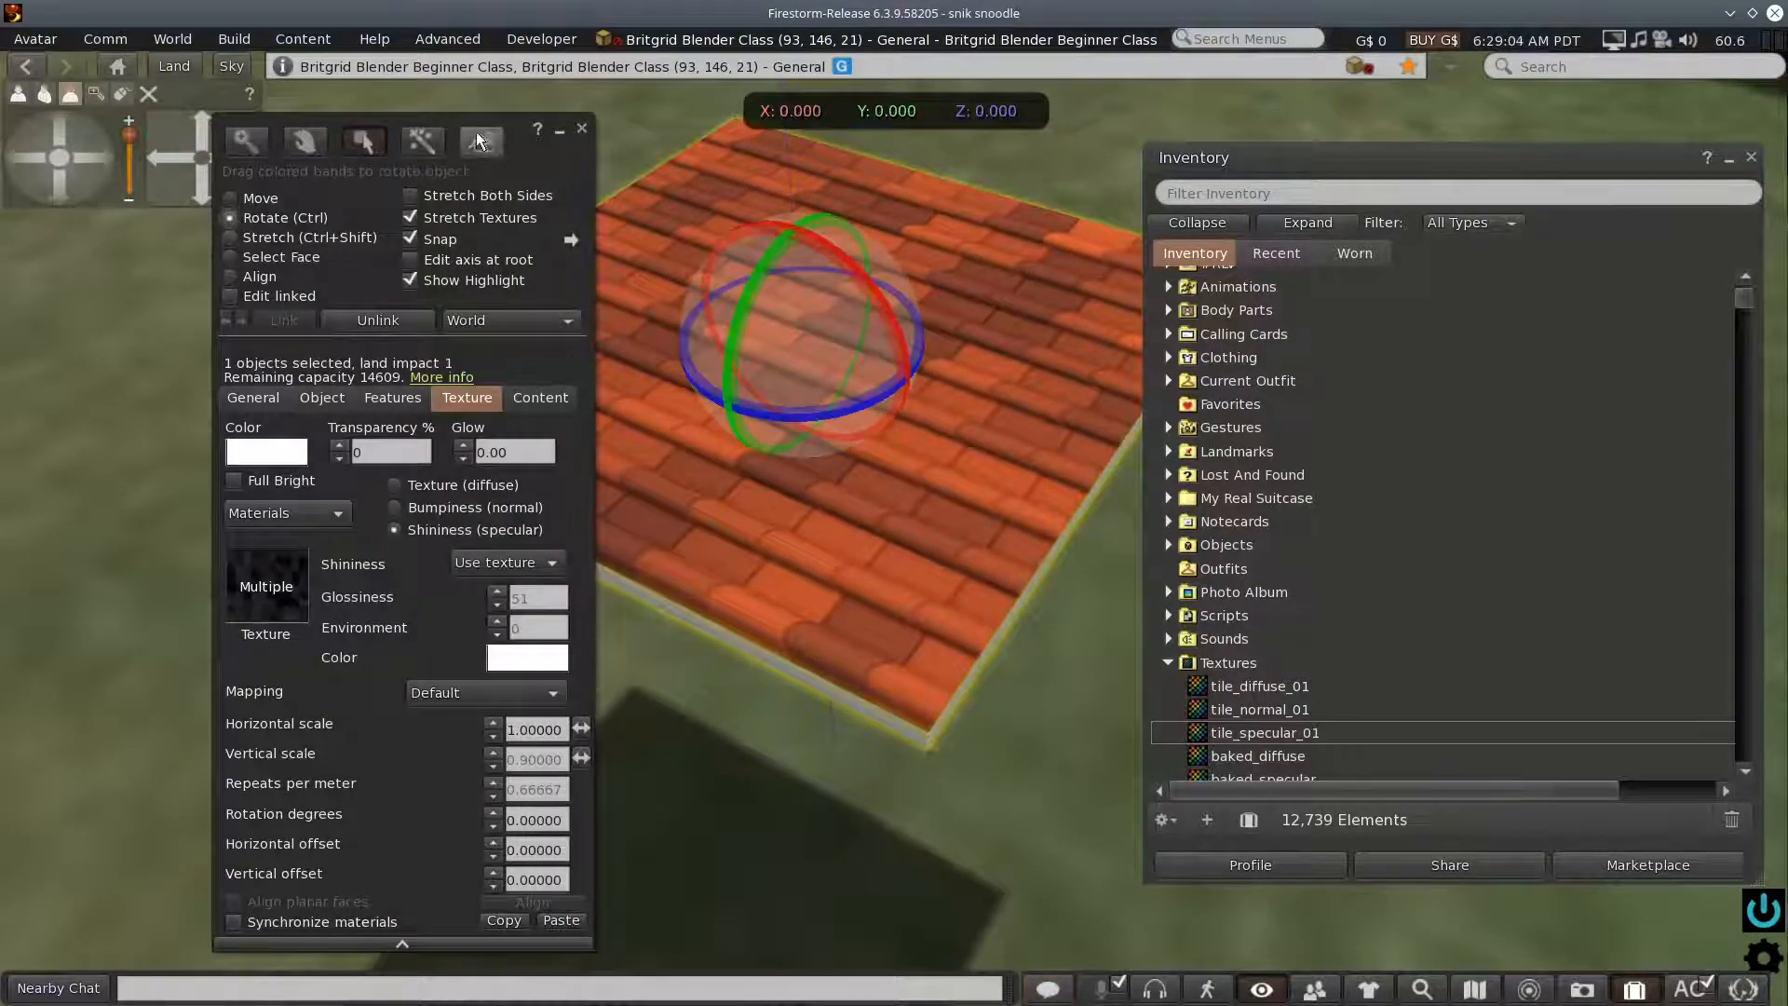
left_click_drag(524, 147, 334, 294)
left_click_drag(797, 419, 817, 327)
left_click_drag(751, 411, 814, 423)
- Examine the tiled slab's top face up close and from several camera angles
left_click(54, 186)
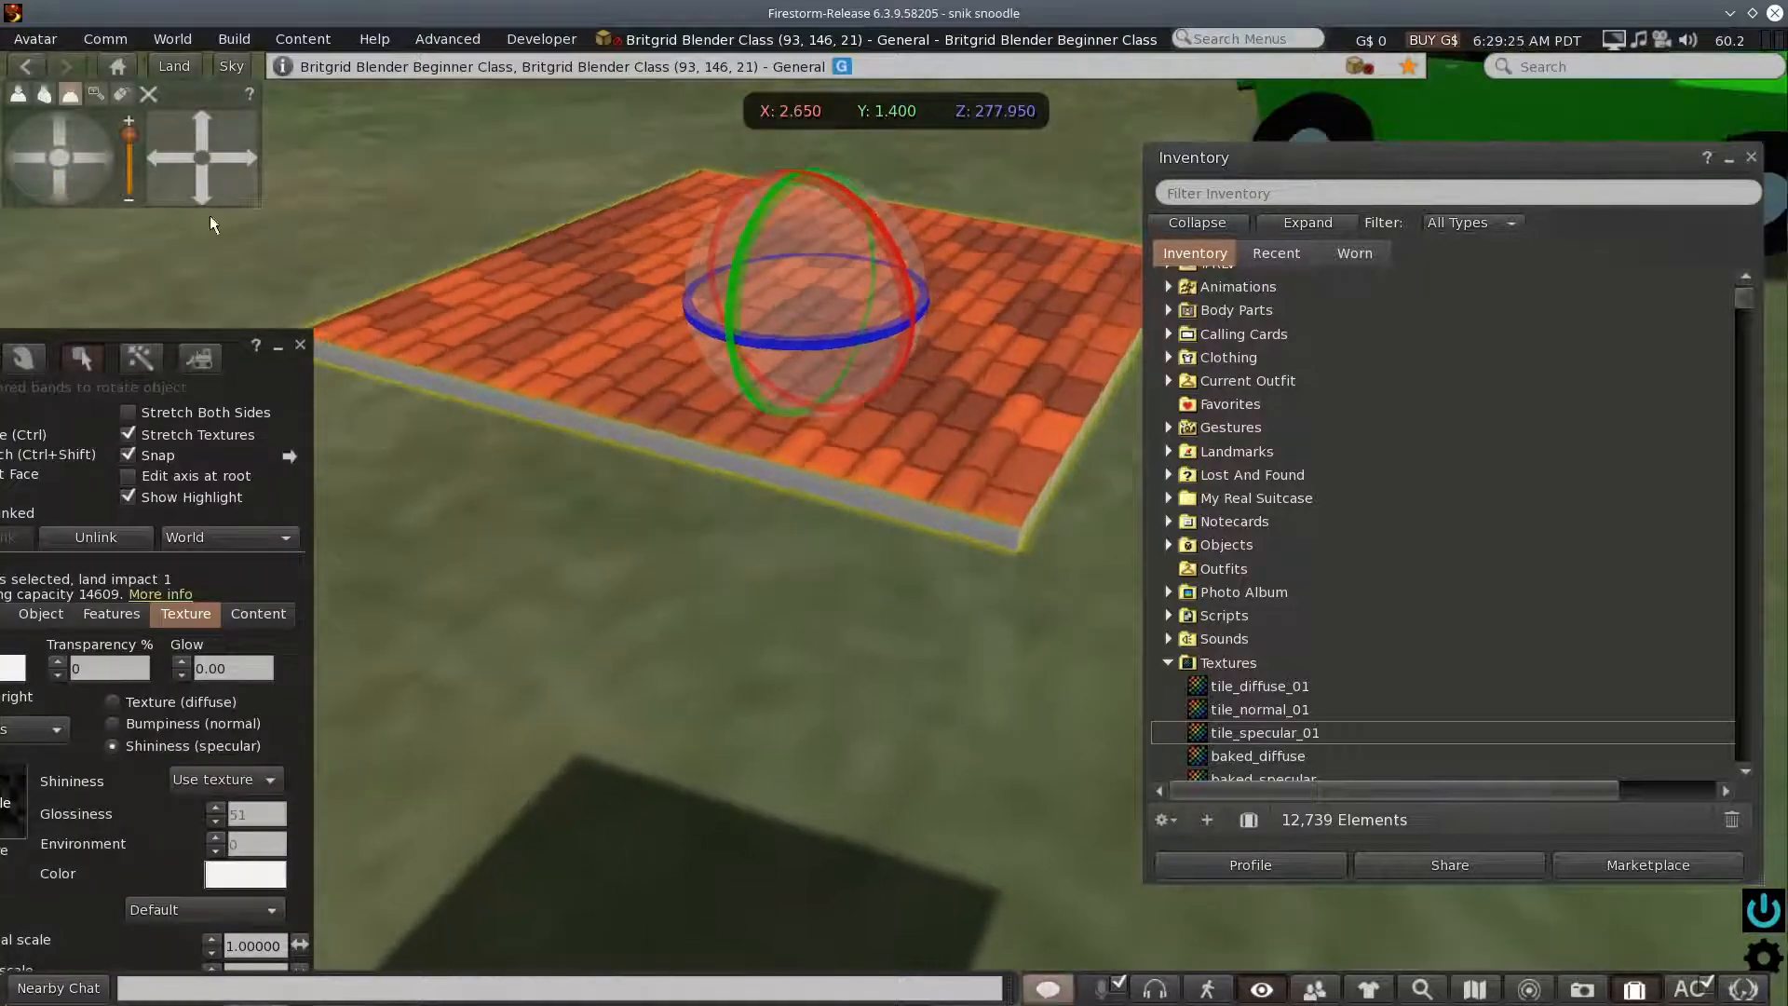
scroll(626, 421, "up", 5)
scroll(626, 421, "down", 3)
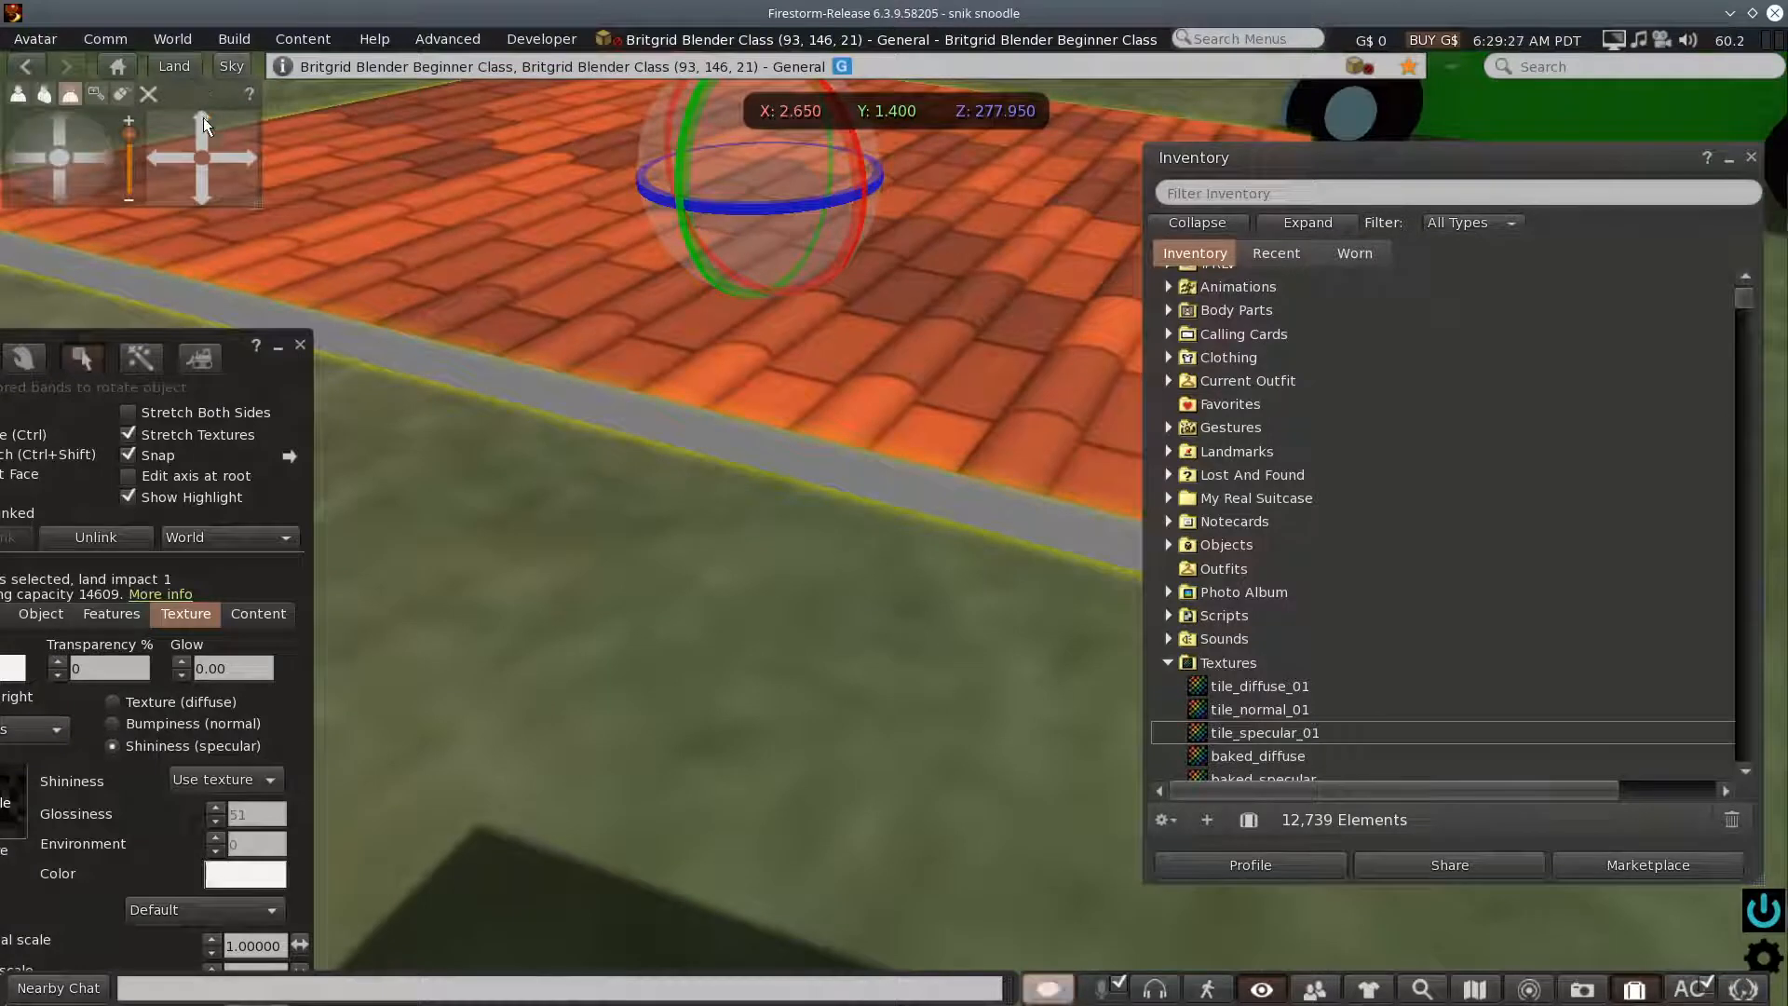
left_click(204, 115)
left_click(87, 158)
left_click_drag(87, 159, 87, 159)
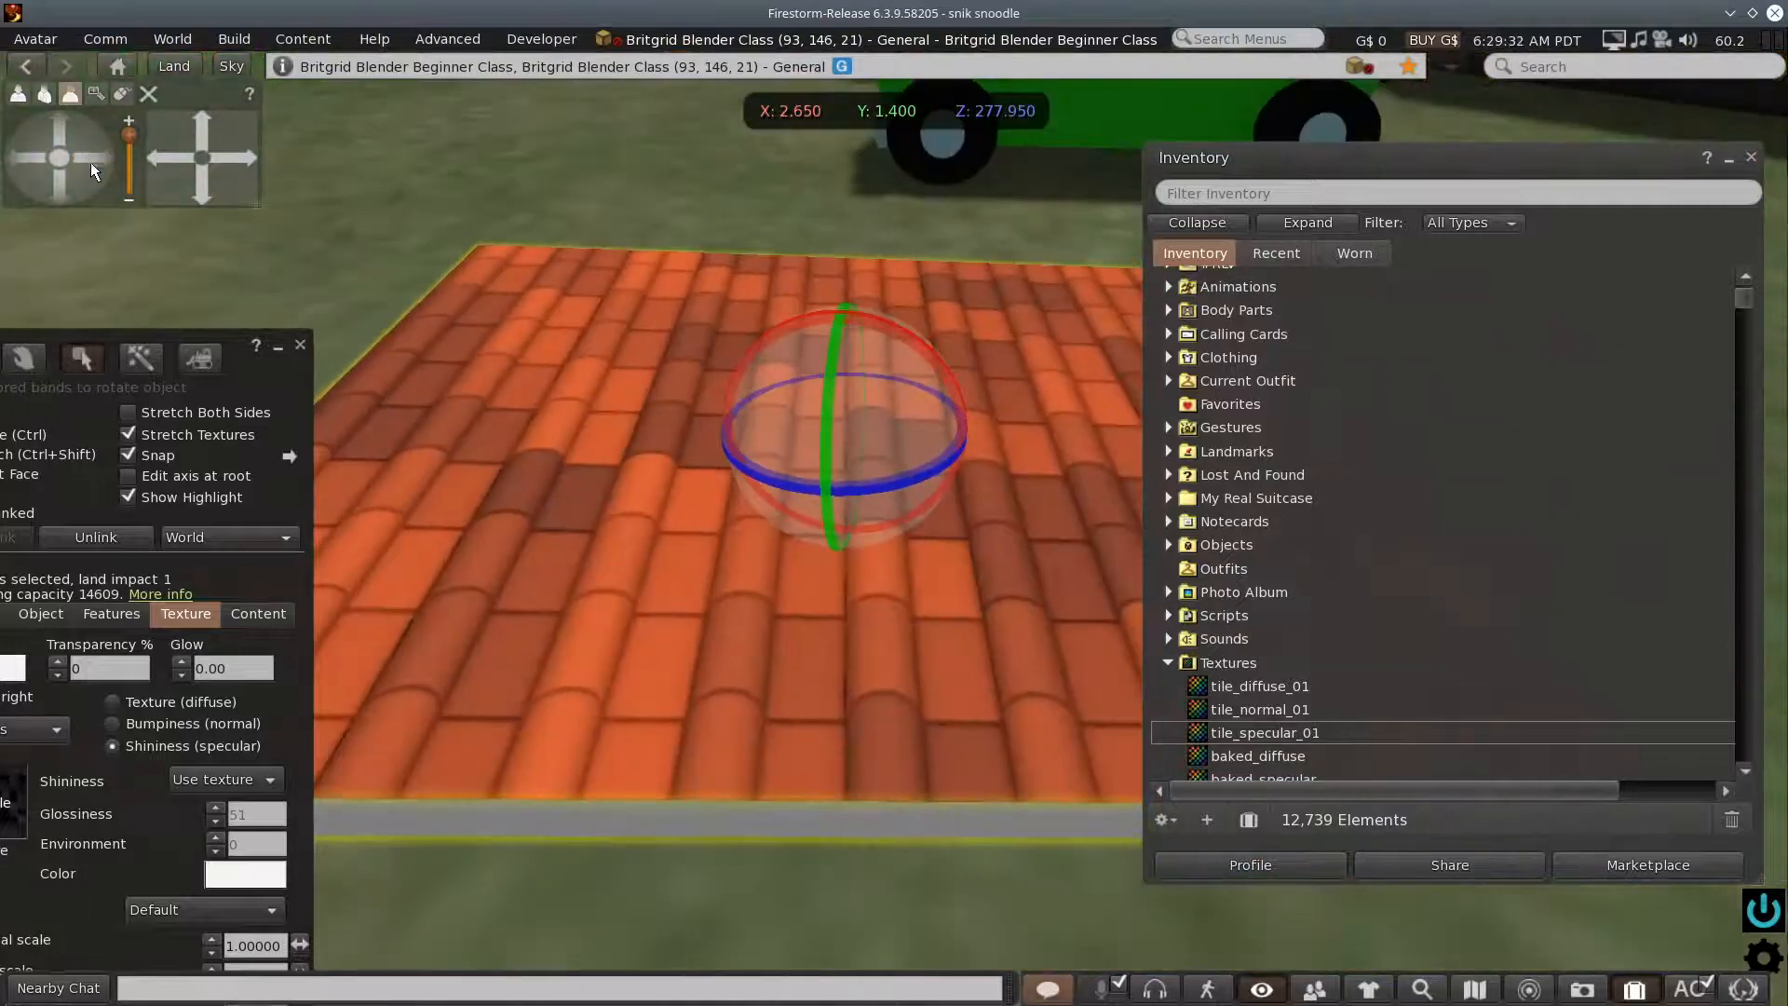
scroll(445, 405, "down", 2)
scroll(445, 405, "up", 1)
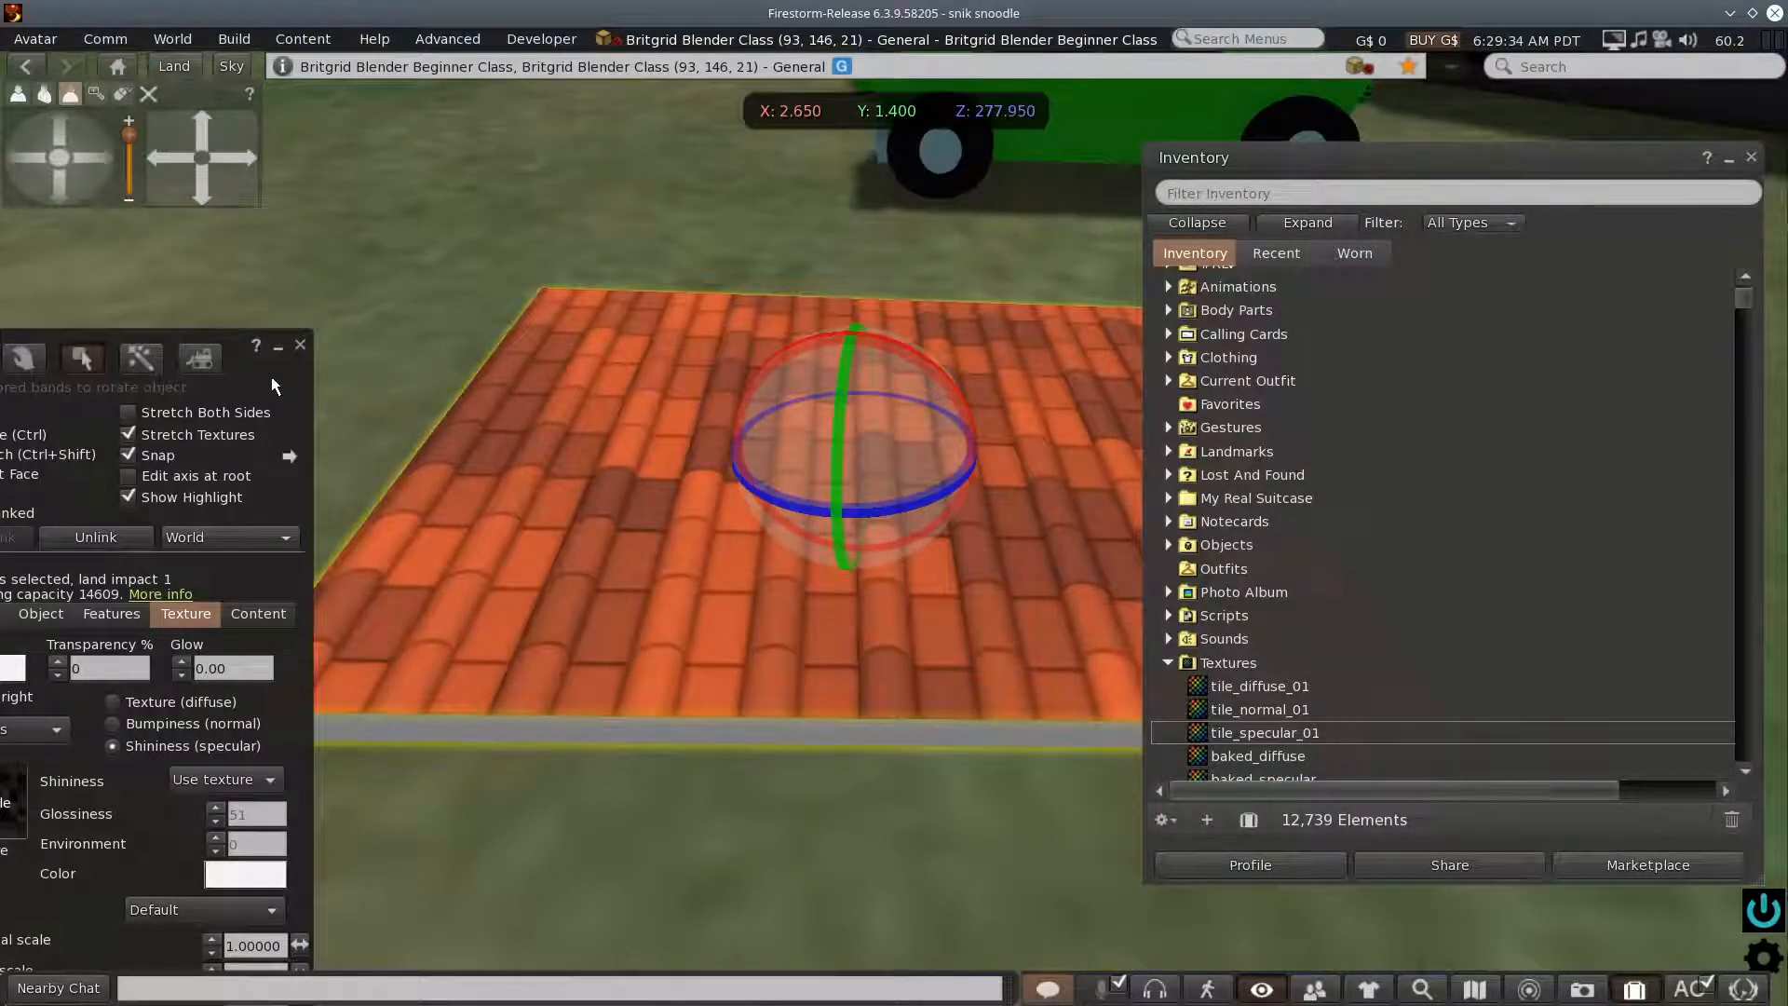
- Raise the slab's specular glossiness to 52, leaving the shininess on Use texture
left_click_drag(275, 384, 502, 228)
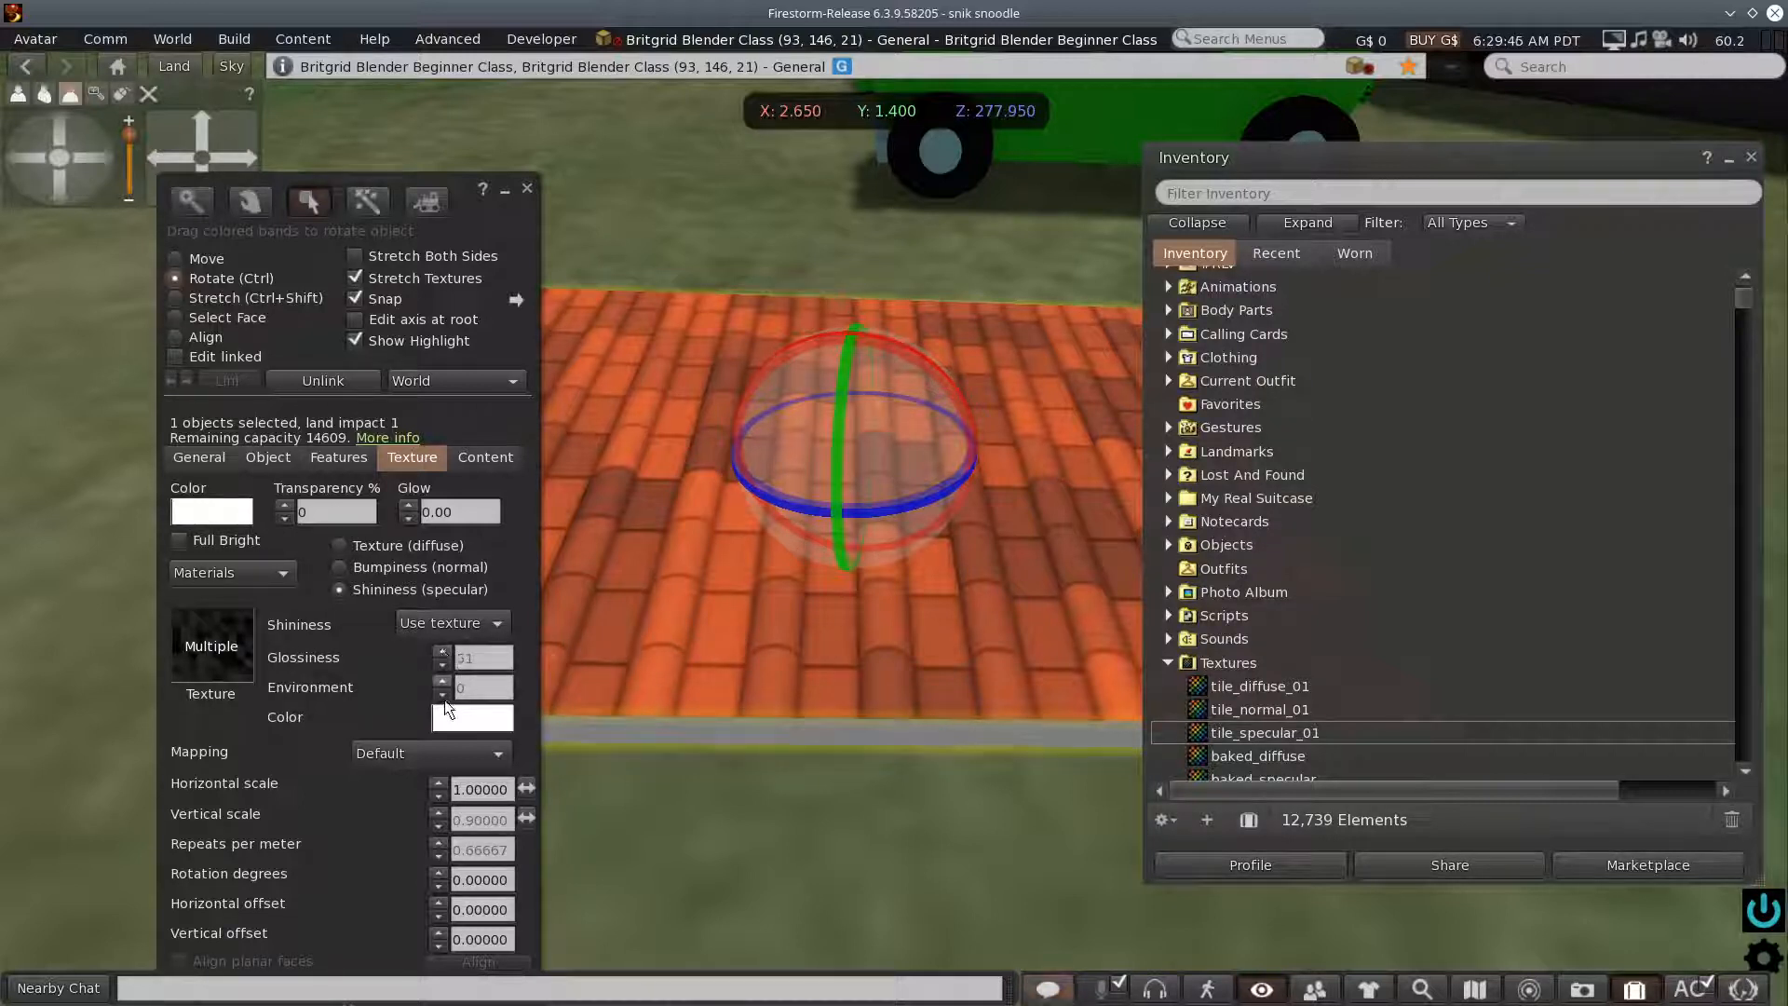
left_click(450, 624)
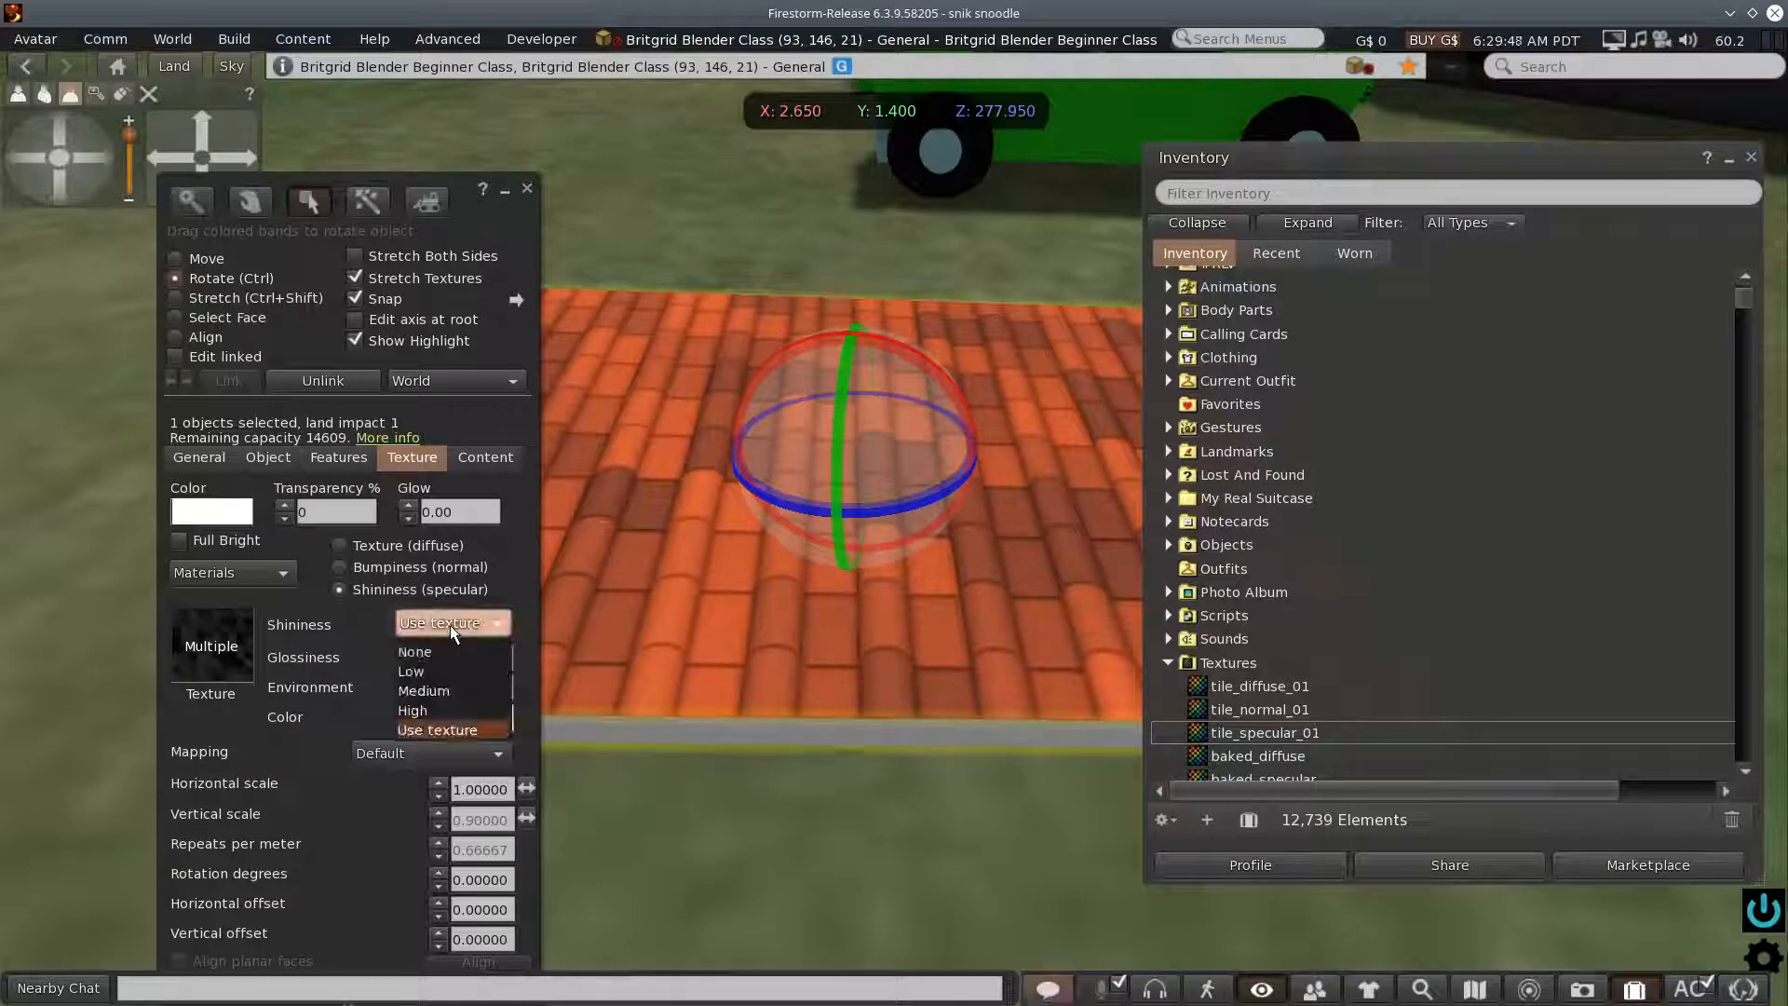
left_click(372, 686)
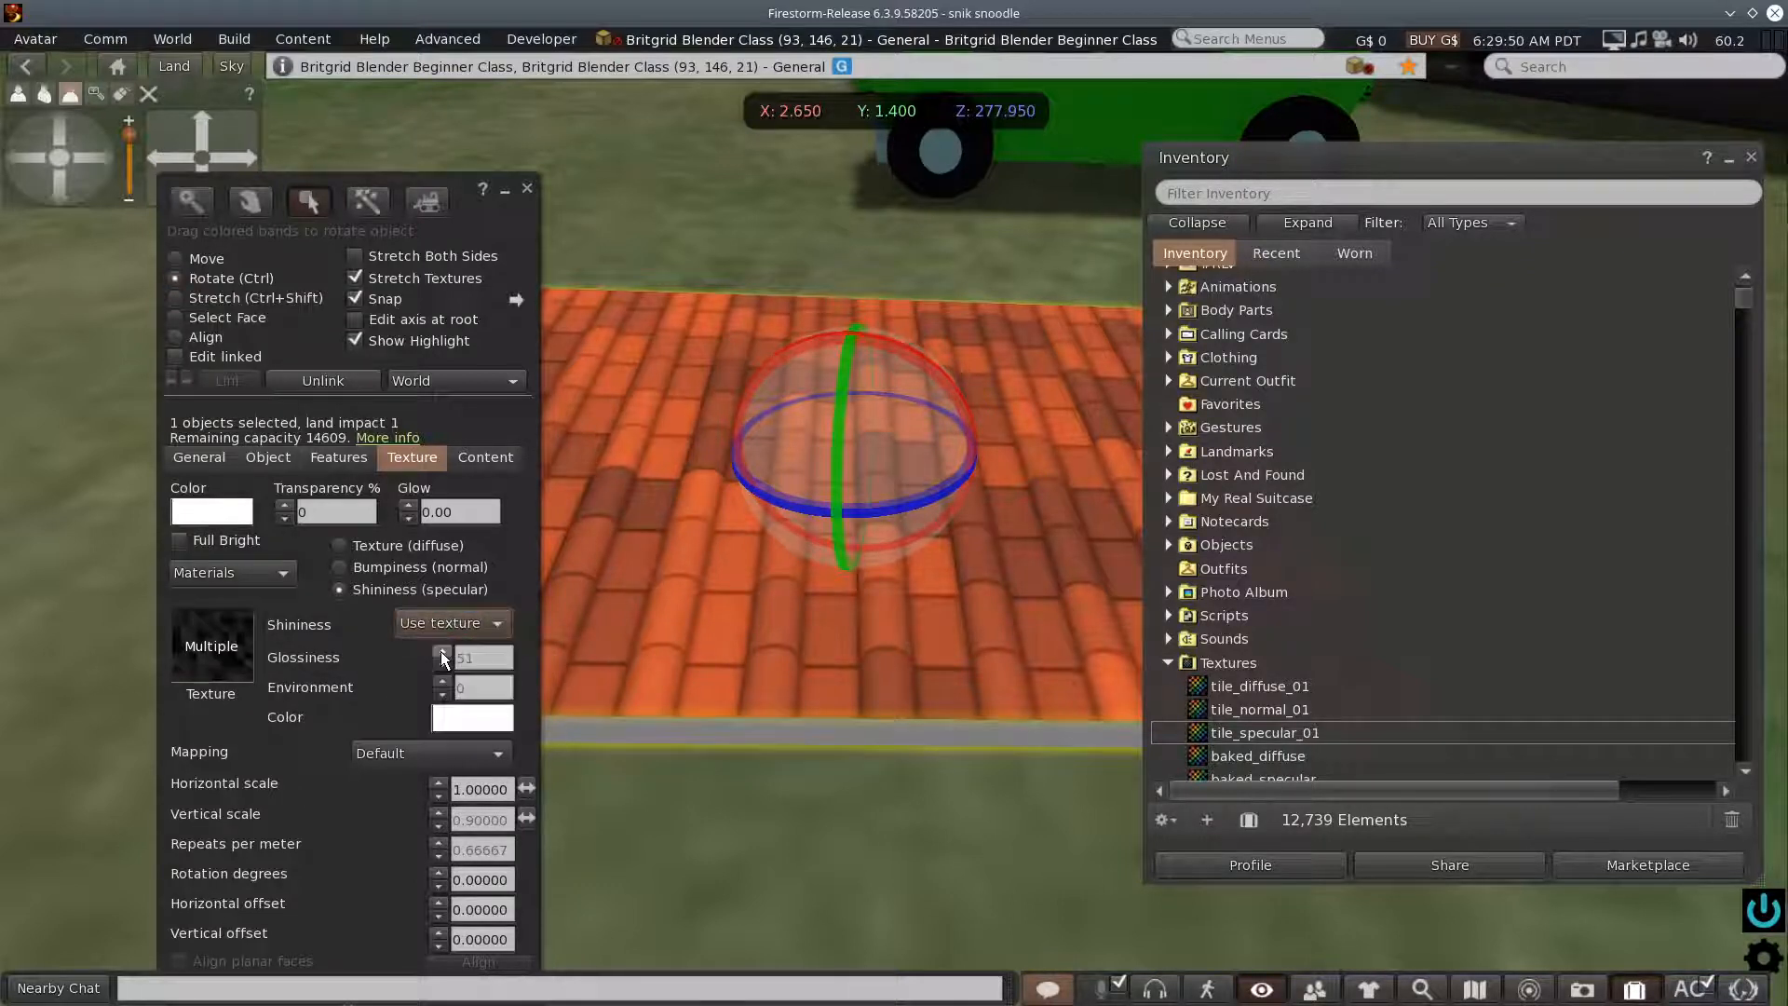
scroll(708, 700, "up", 1)
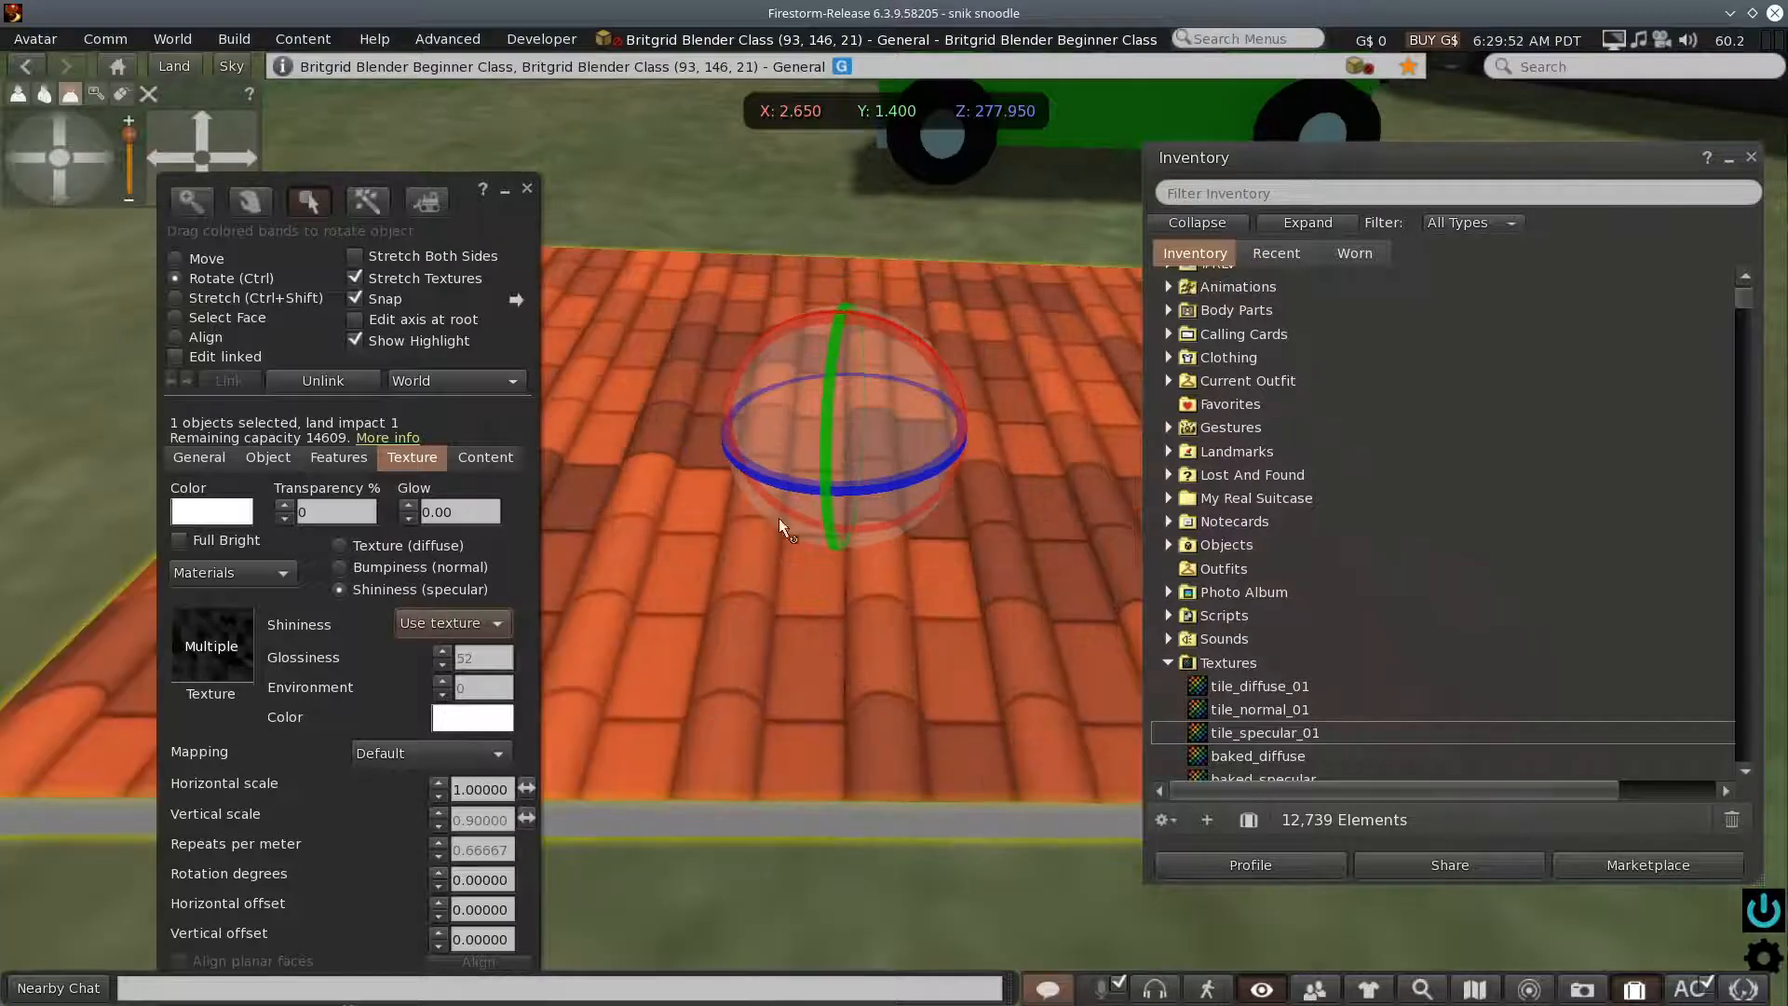
- Rotate the tiled slab freehand to about X 349.3, Y 356.45 and Z 263.2 degrees
left_click_drag(823, 434, 806, 566)
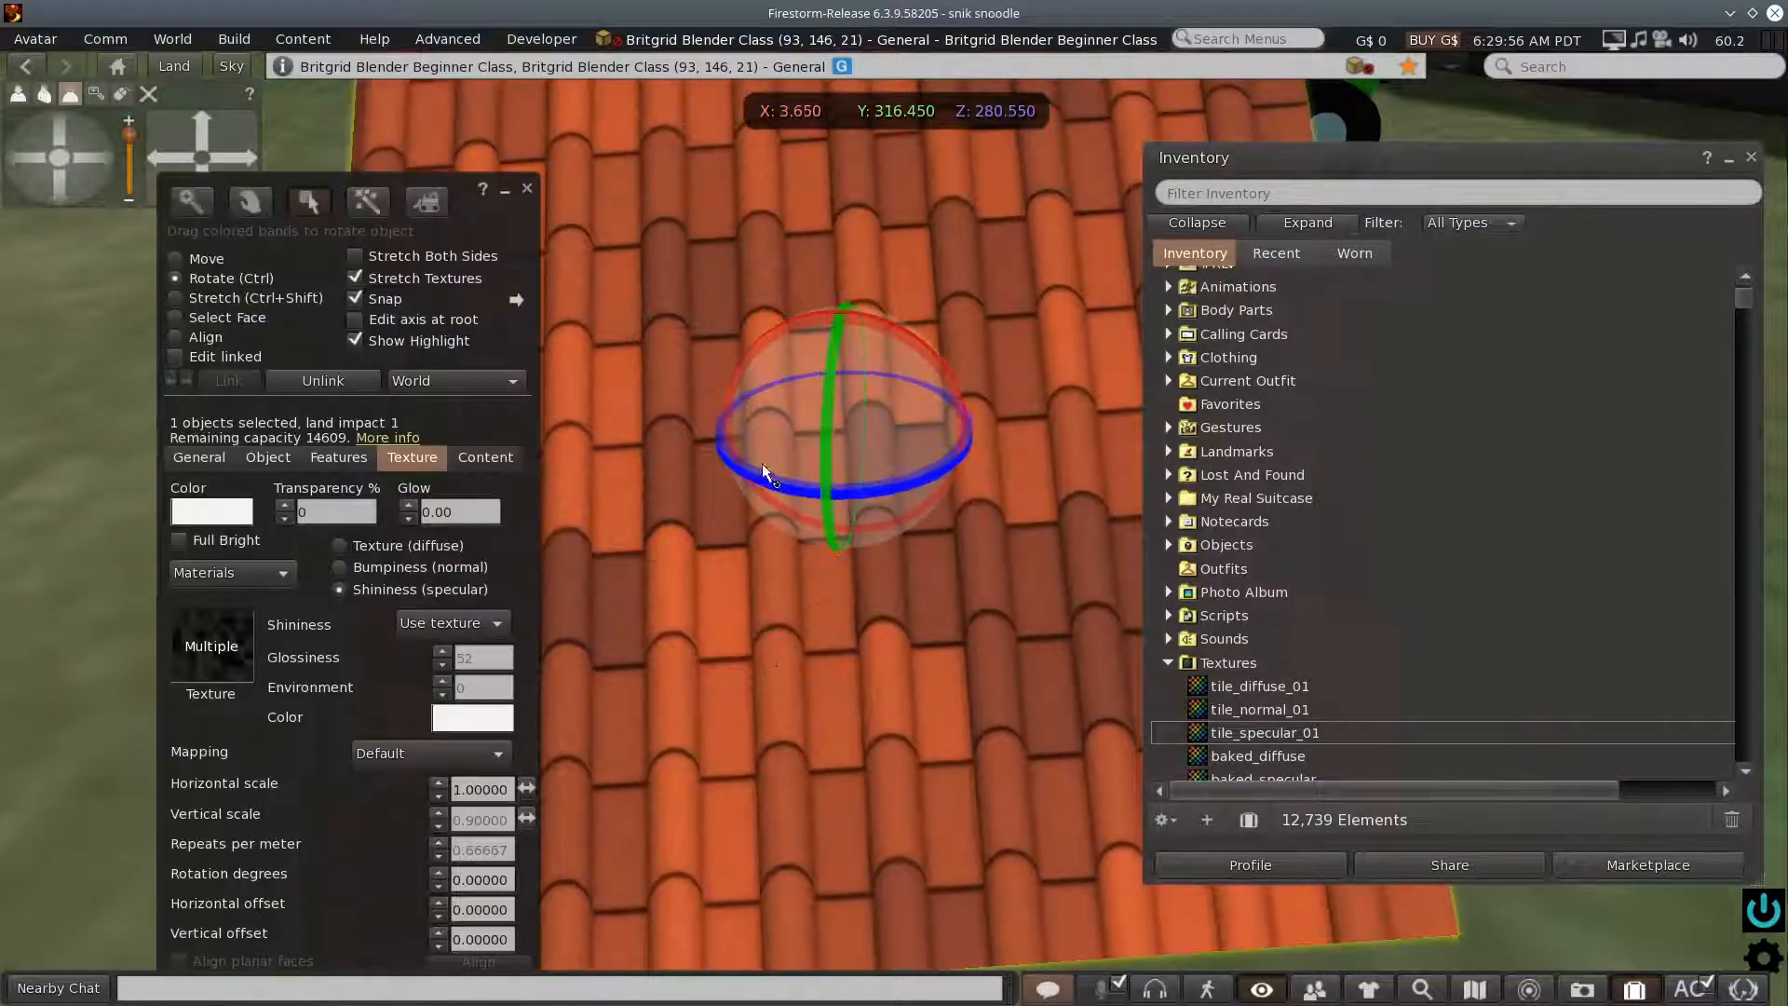
left_click_drag(742, 472, 535, 446)
left_click_drag(922, 476, 938, 786)
left_click_drag(890, 728, 851, 613)
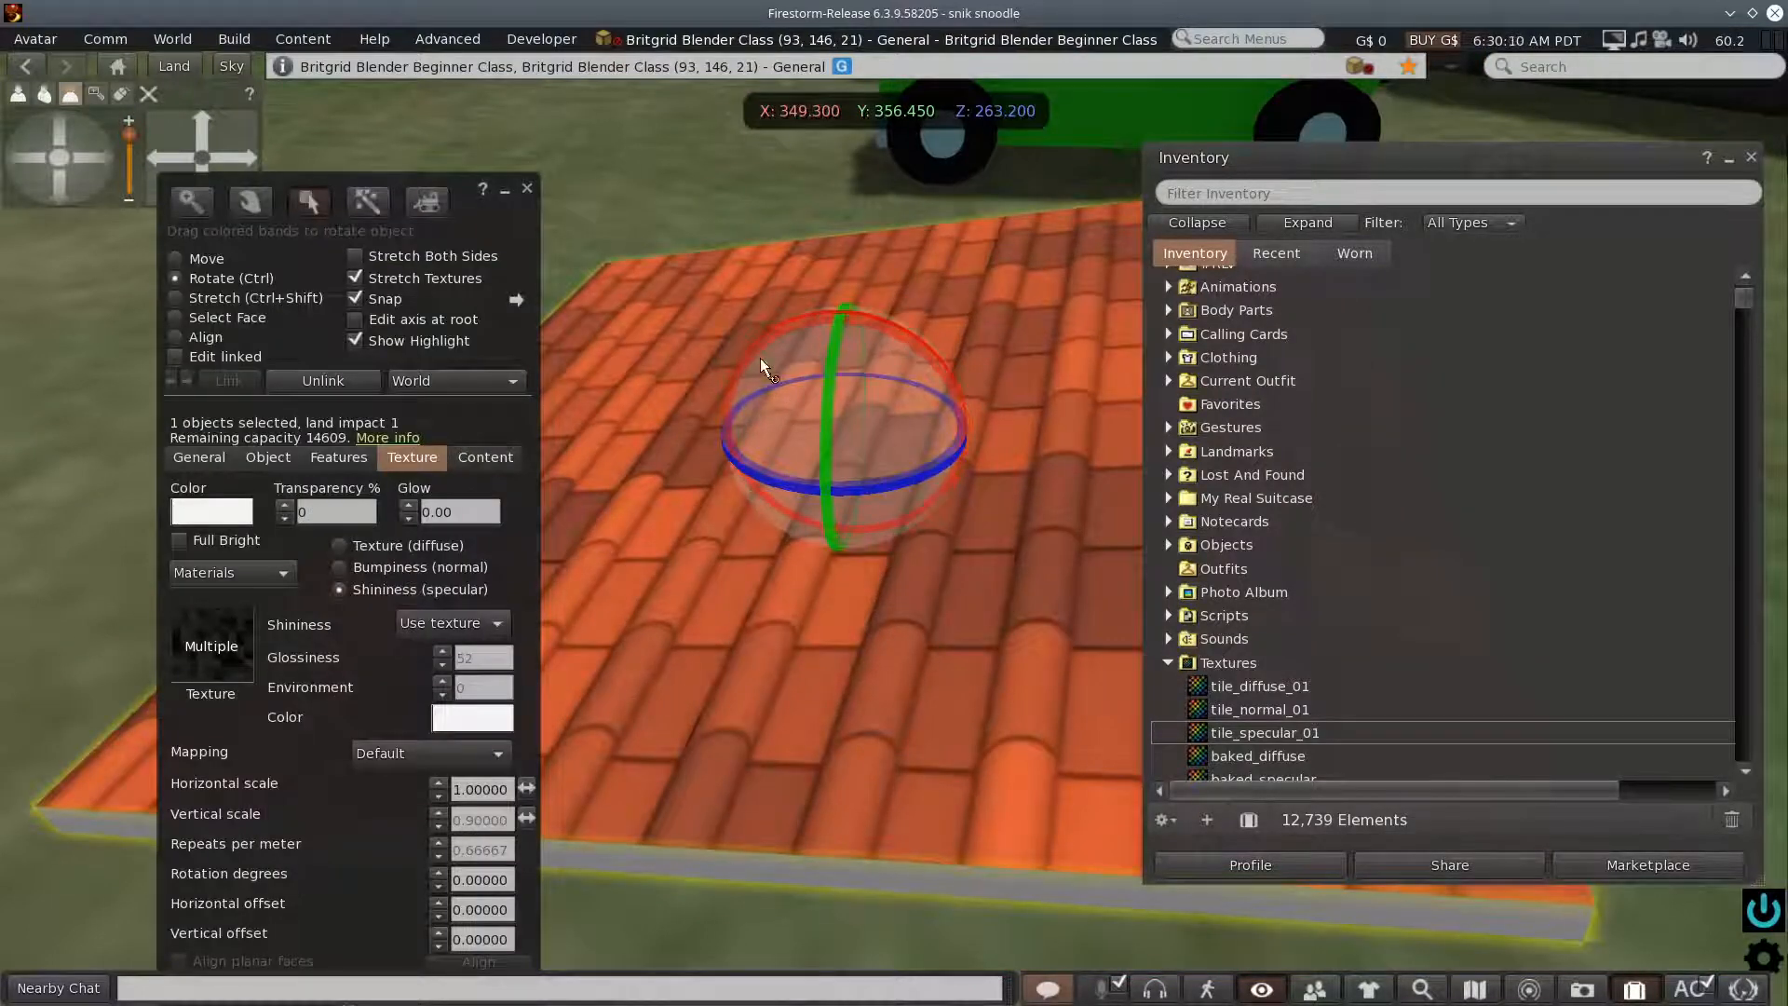
- Close the inventory window and rotate the slab freehand to about X 32.25, Y 347.1 and Z 248.85 degrees
left_click_drag(32, 151, 34, 155)
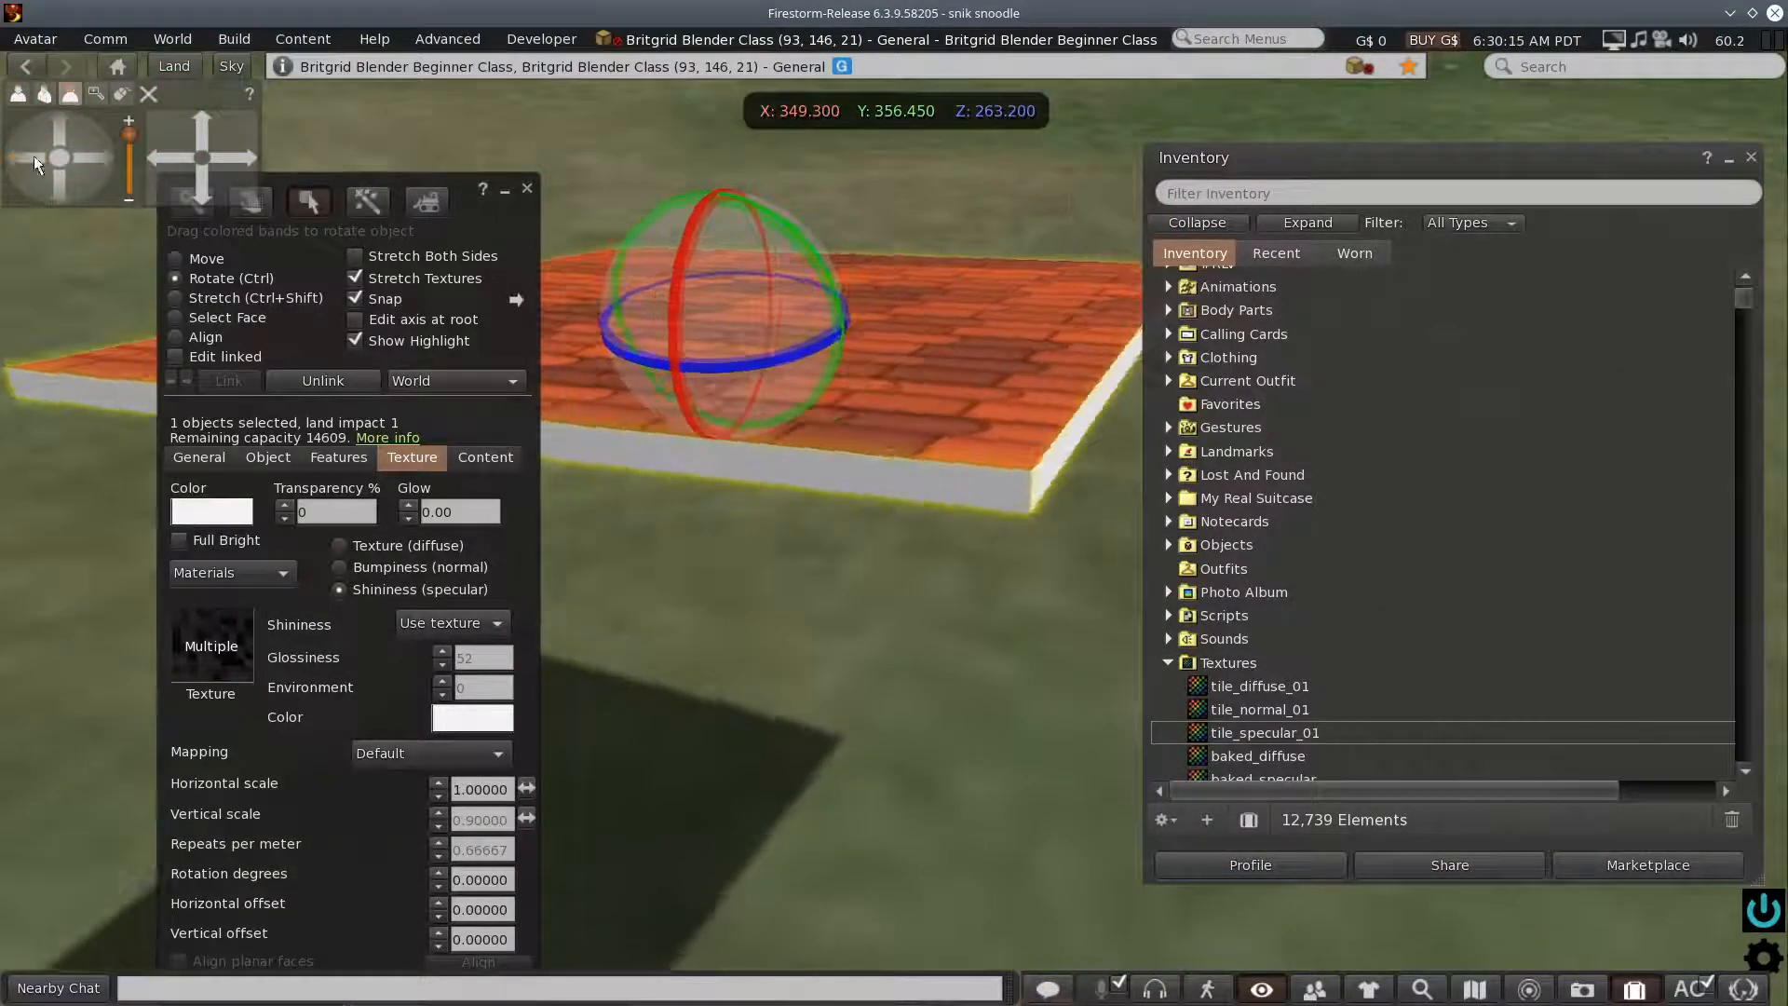
left_click(702, 417, "alt")
left_click_drag(199, 123, 202, 130)
scroll(933, 554, "down", 2)
scroll(932, 555, "up", 1)
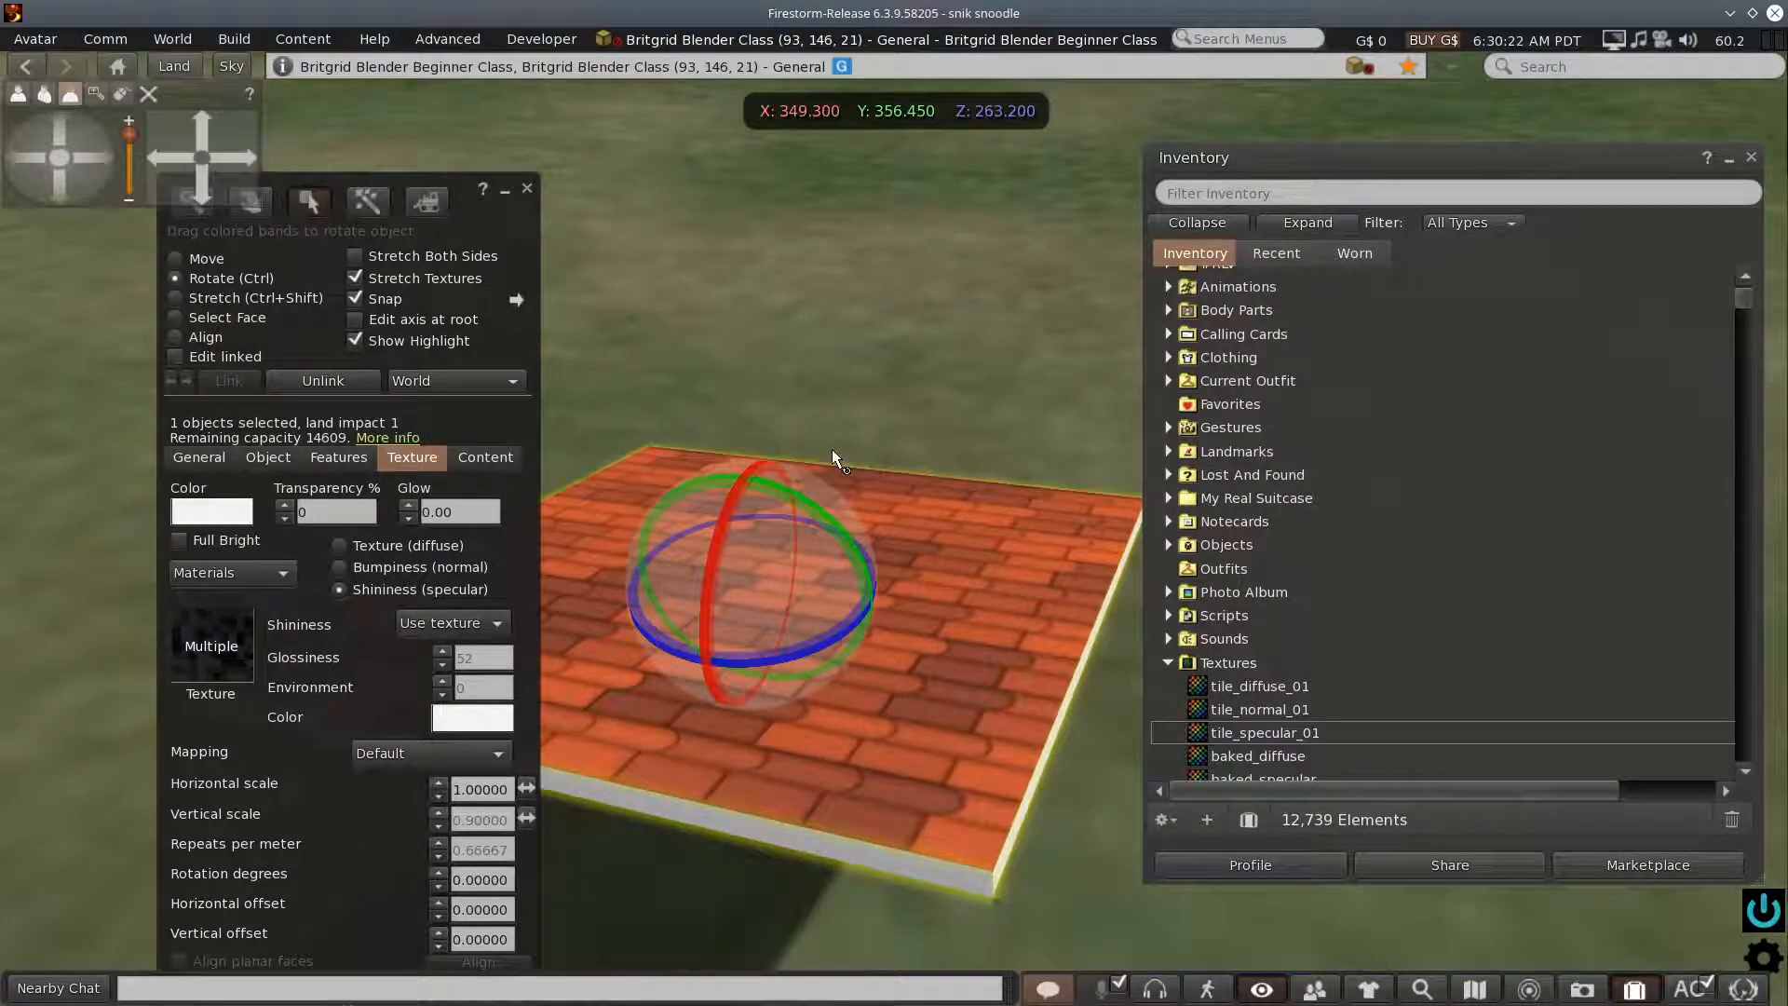
left_click(1751, 159)
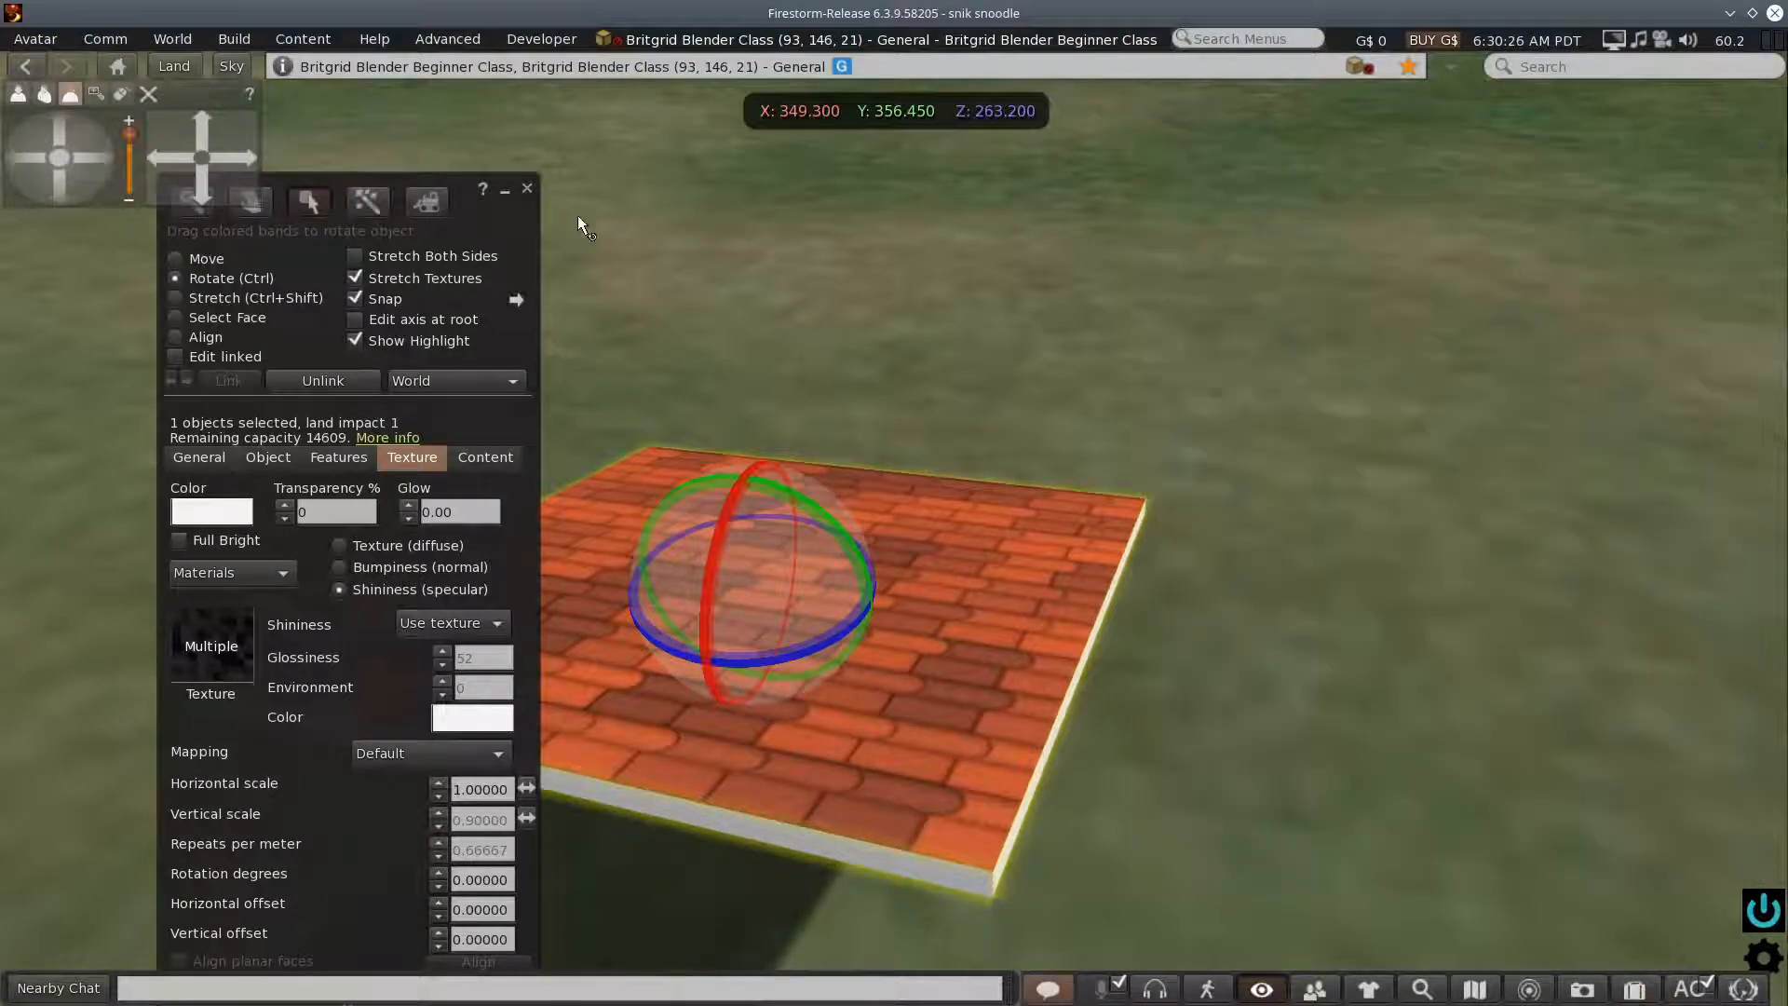
left_click_drag(735, 544, 796, 562)
left_click_drag(766, 661, 745, 603)
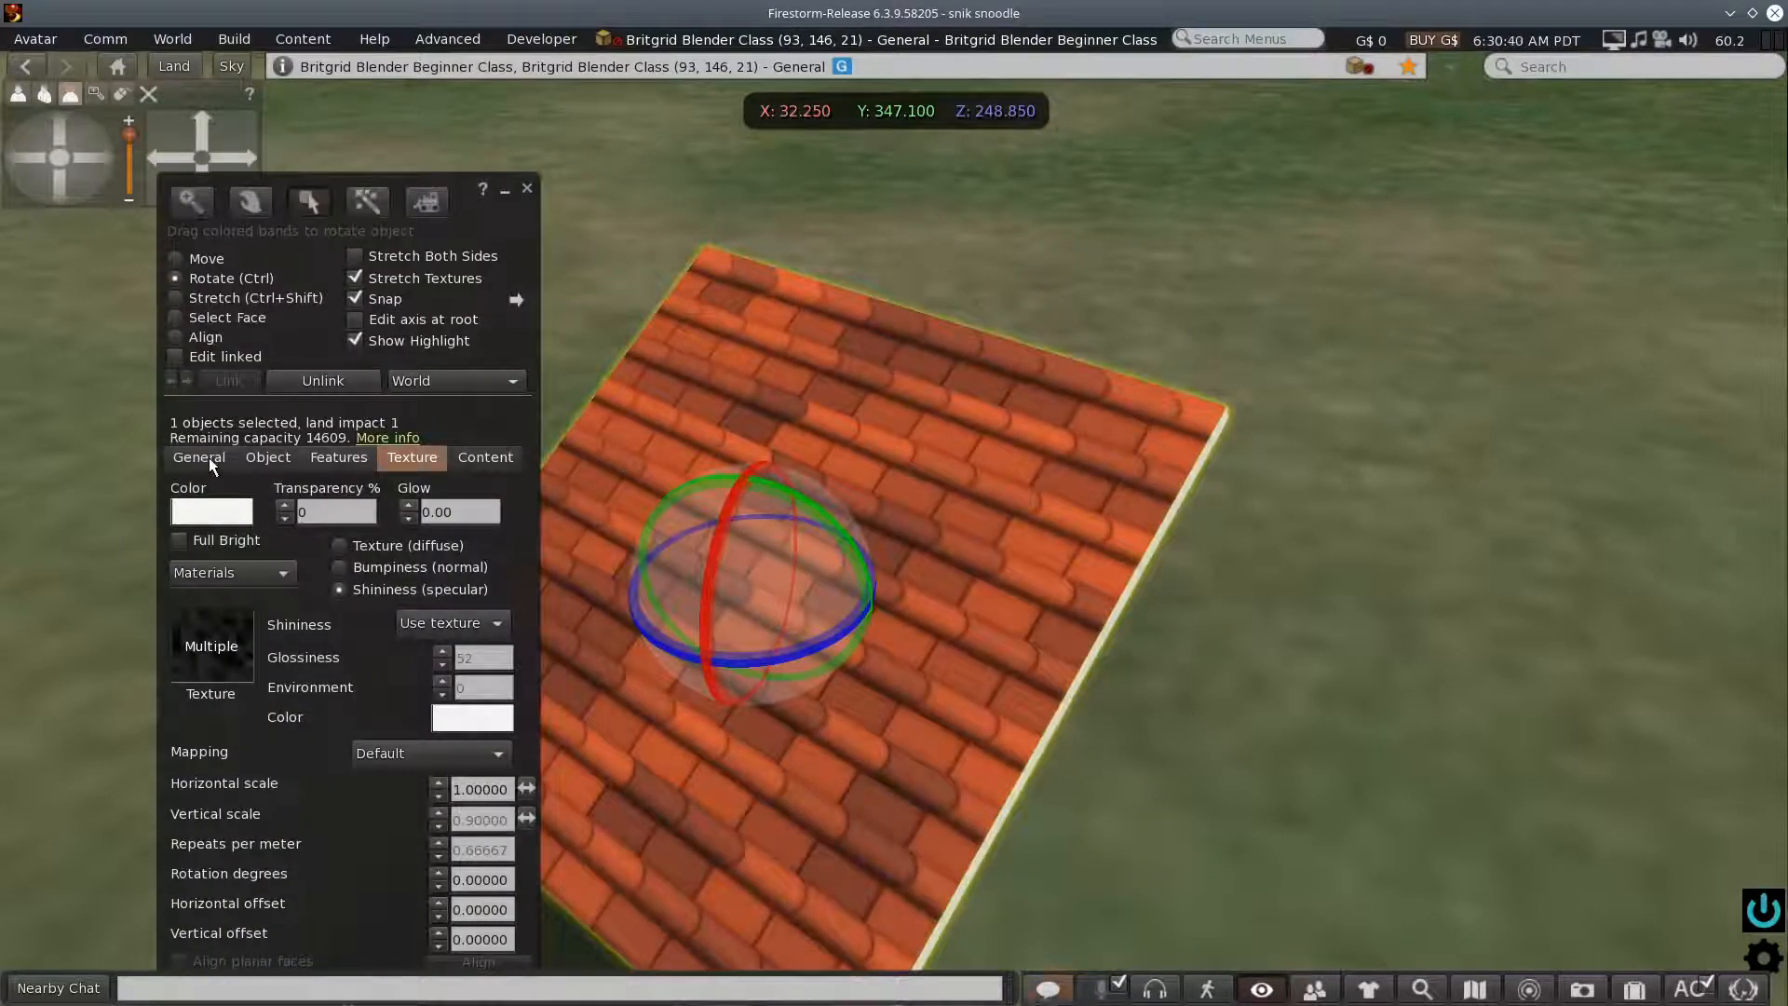